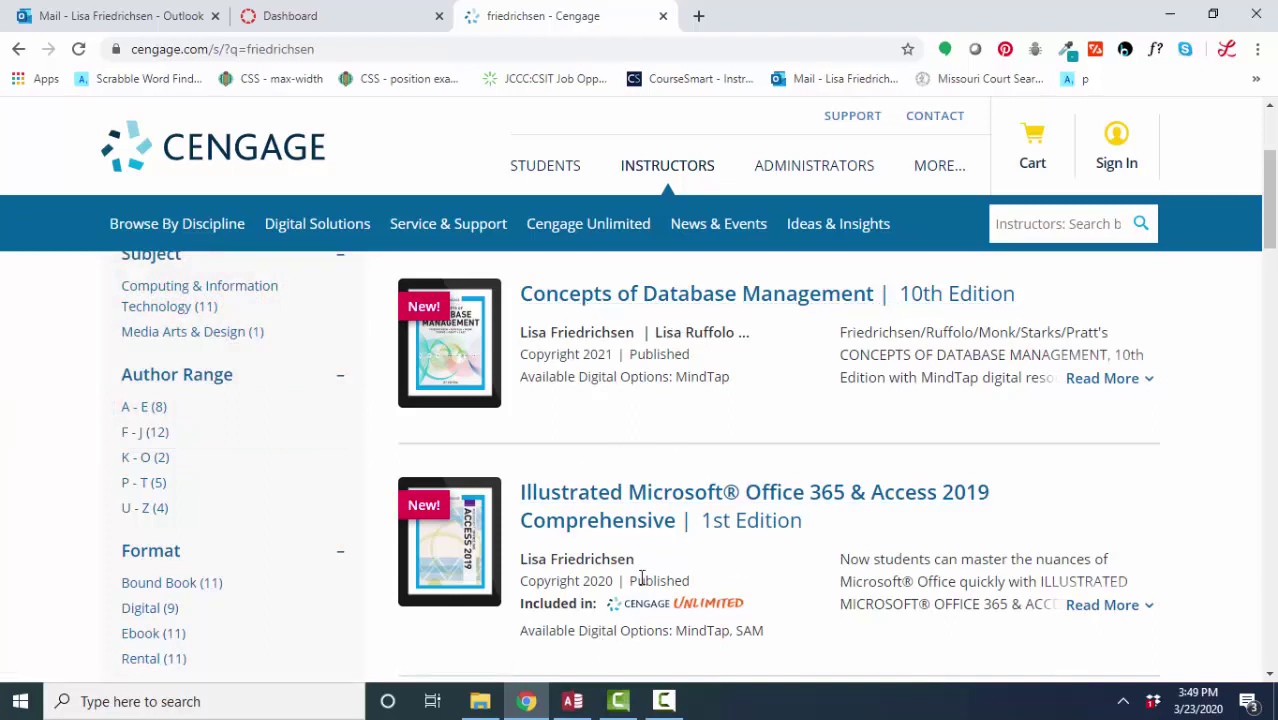
Switch to the IL_AC_1_Jobs database in Access and open the Jobs table in Datasheet View
click(575, 704)
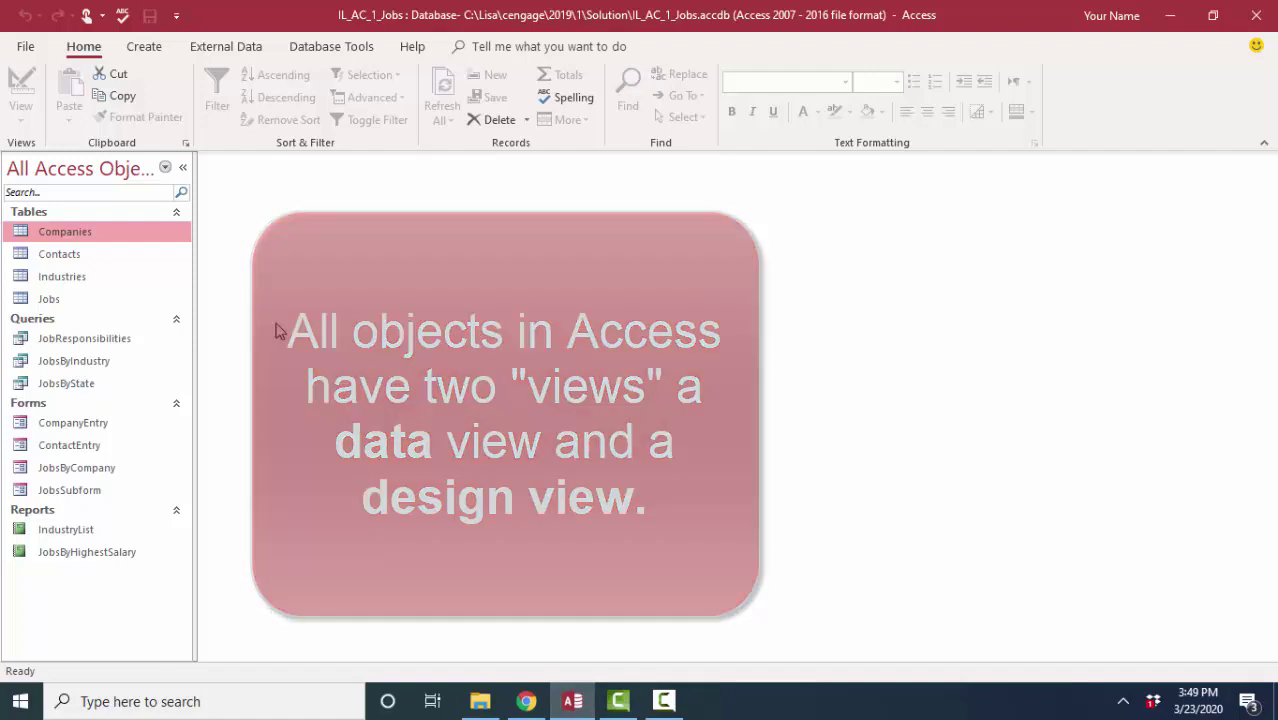
double_click(138, 300)
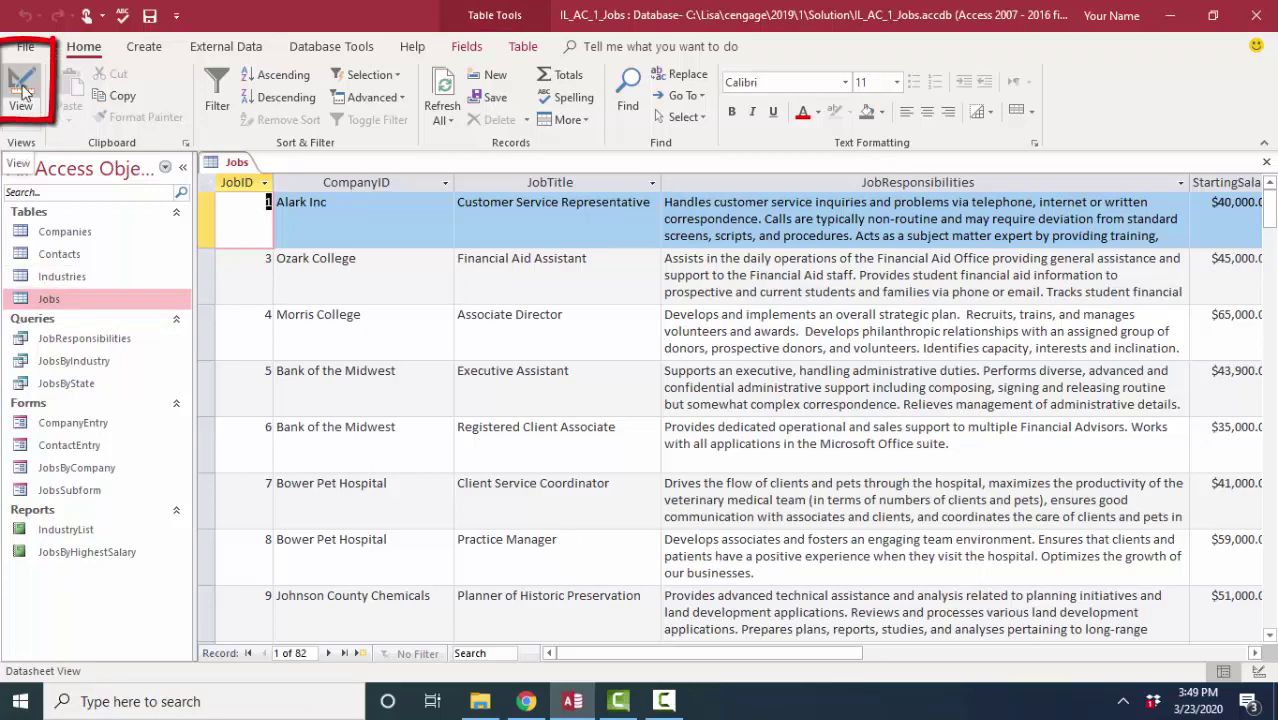
right_click(91, 309)
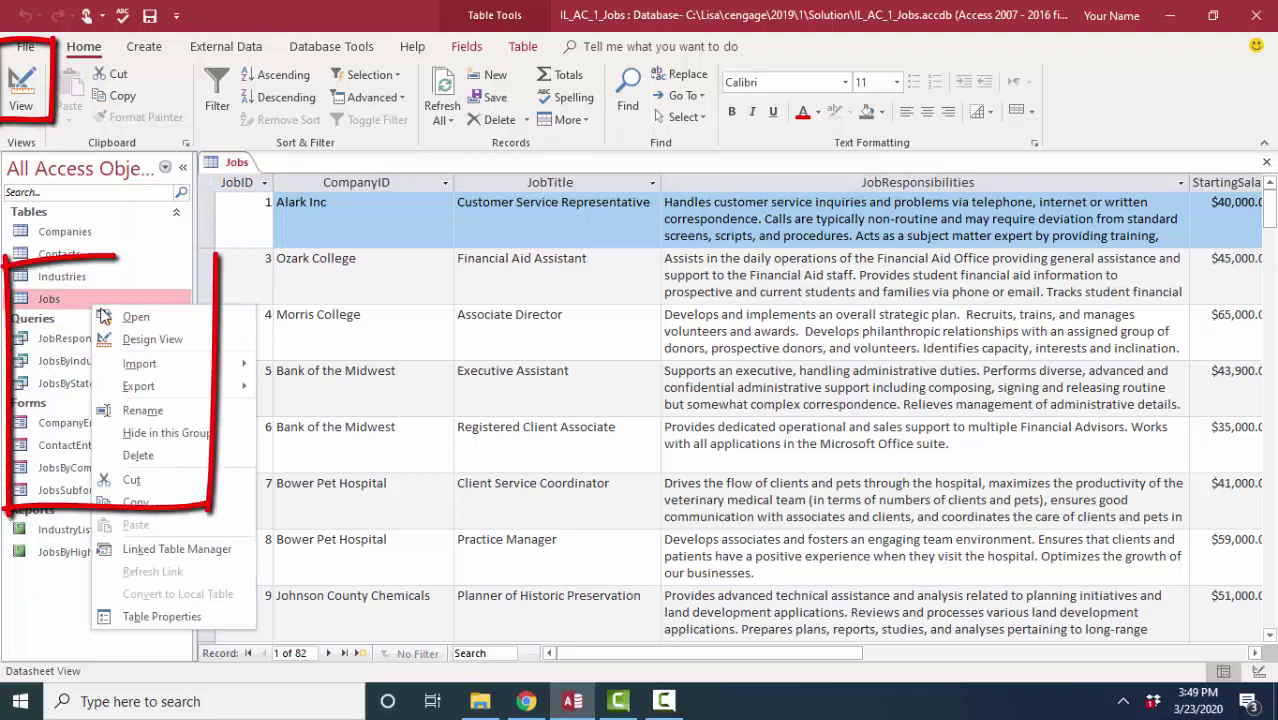
right_click(236, 162)
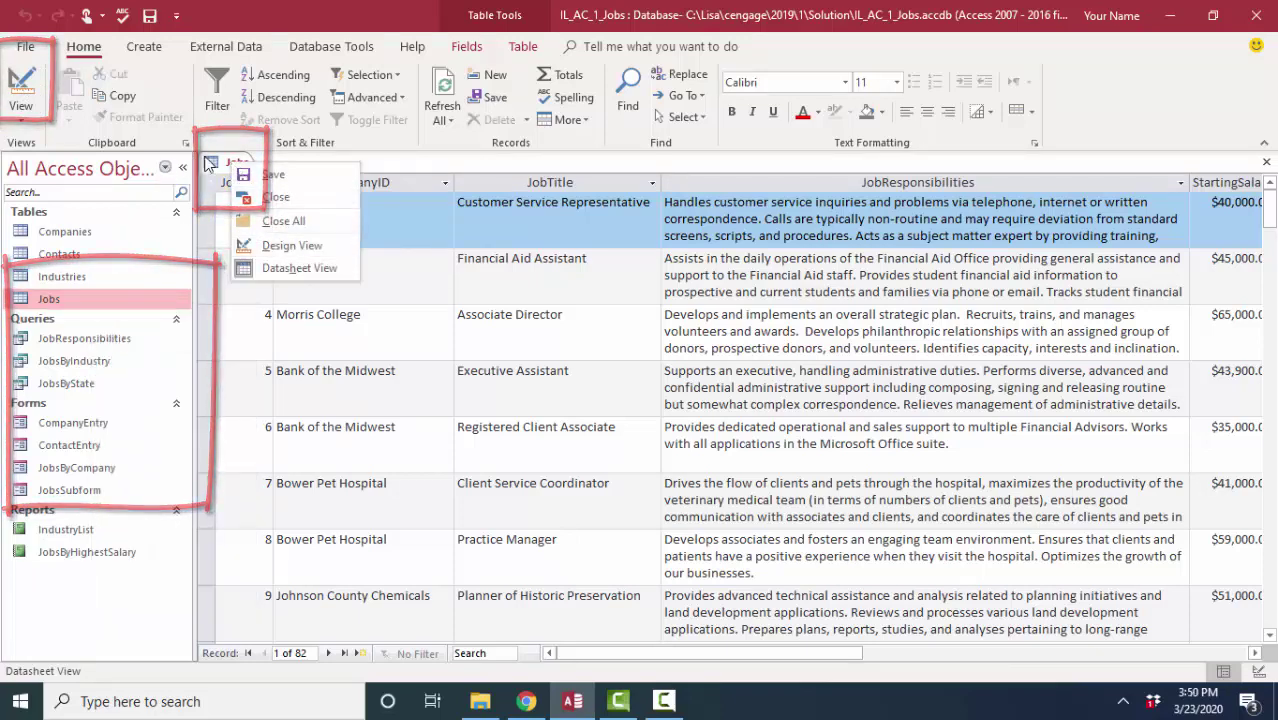
click(216, 166)
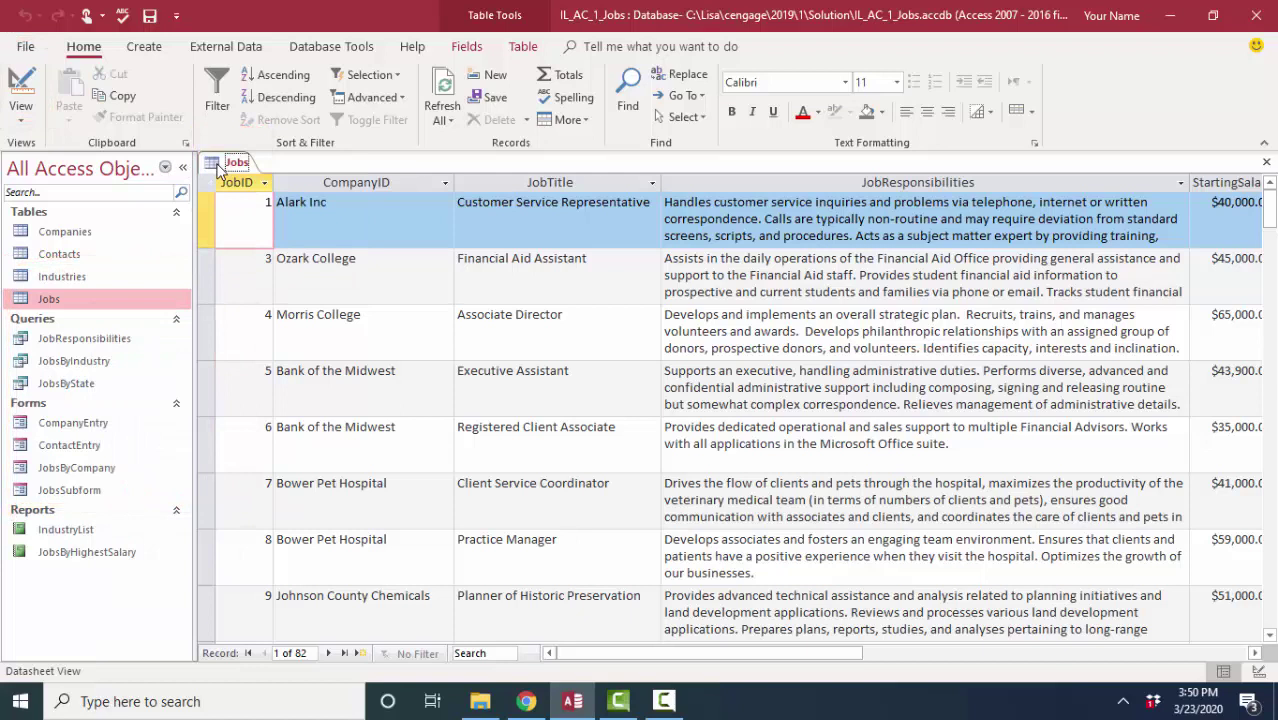
Compare the Jobs table's Datasheet View with its Design View, examining the field names and data types
click(25, 82)
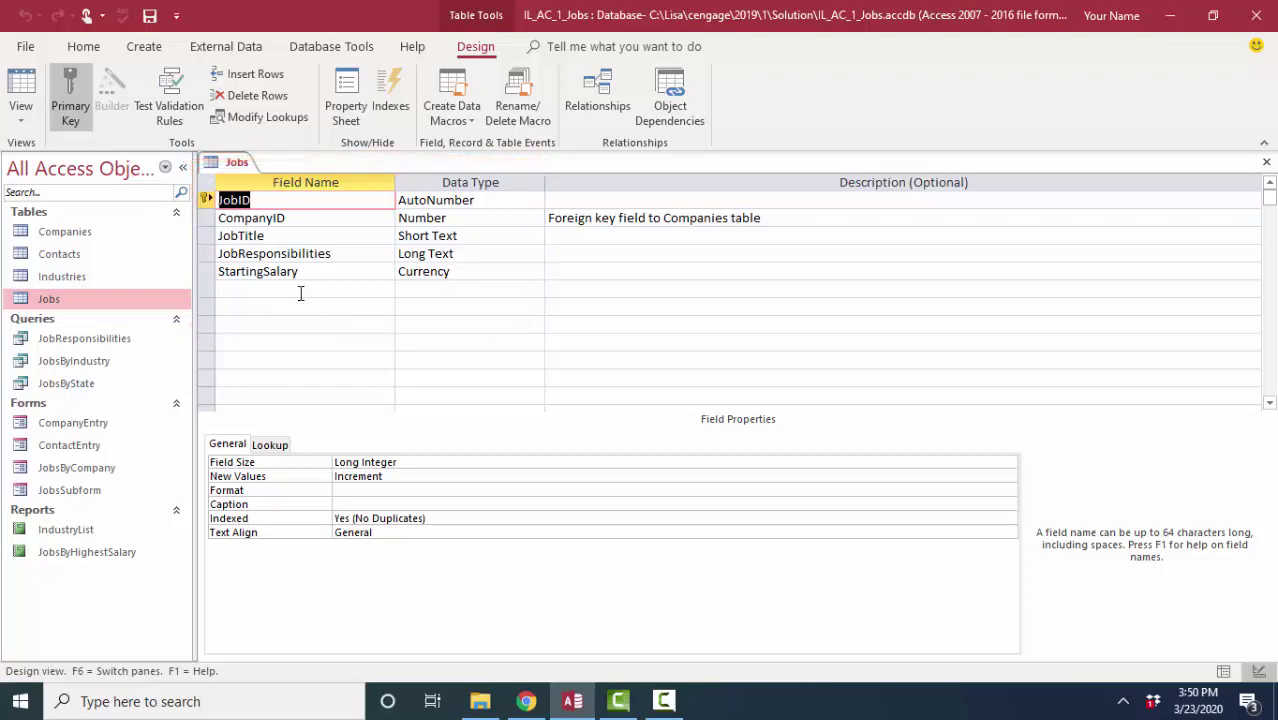
click(20, 88)
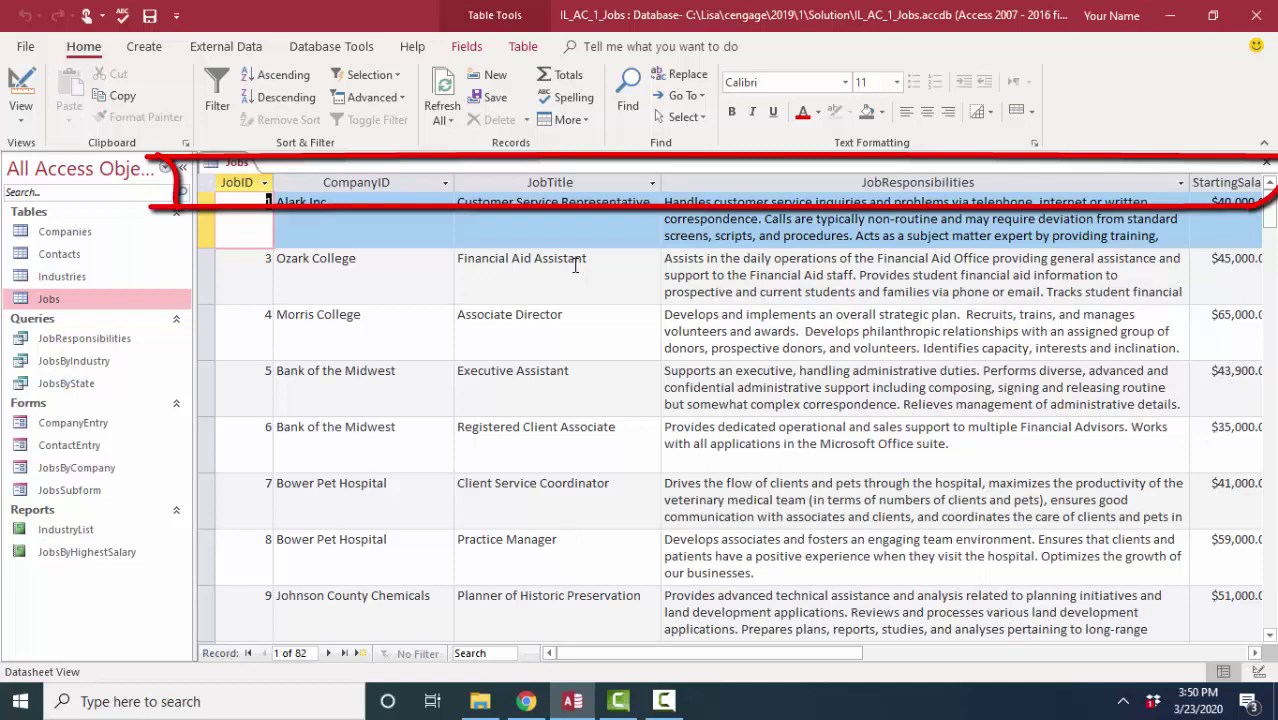
click(18, 88)
click(264, 218)
click(269, 253)
click(462, 272)
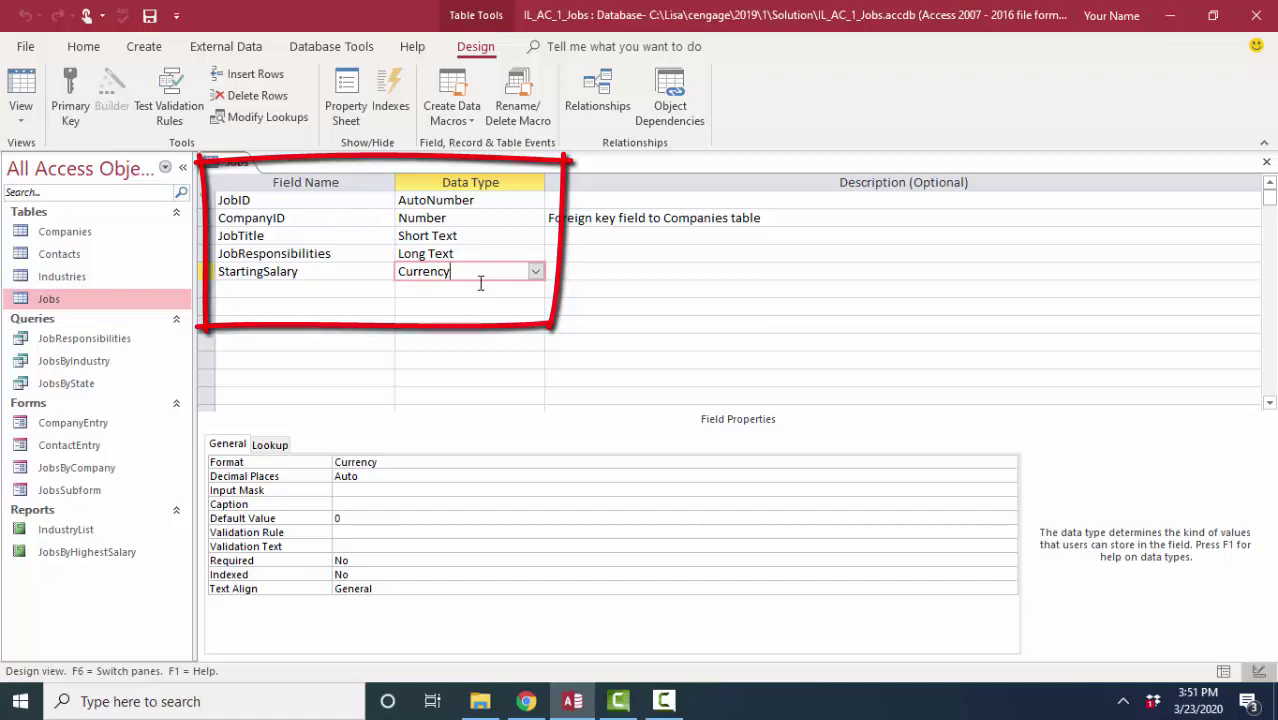
In Datasheet View, try to enter asdf as the StartingSalary of the Customer Service Representative record
click(20, 89)
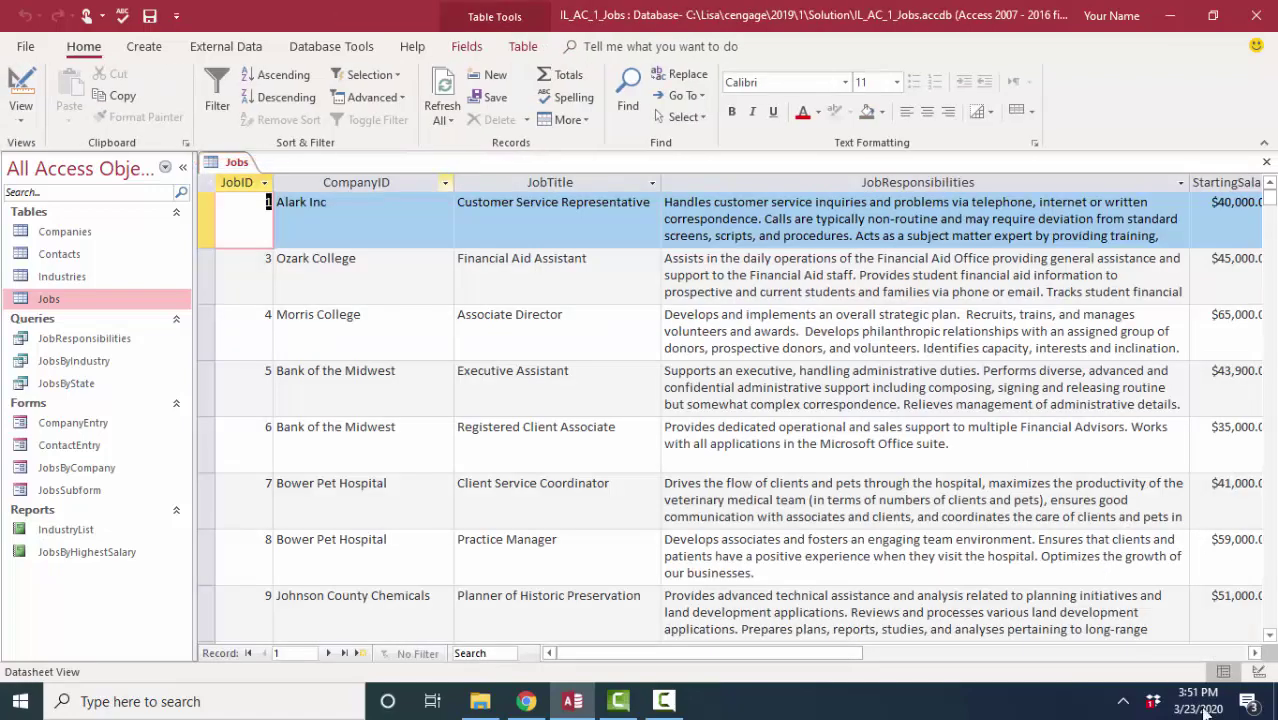
click(1254, 653)
click(1254, 653)
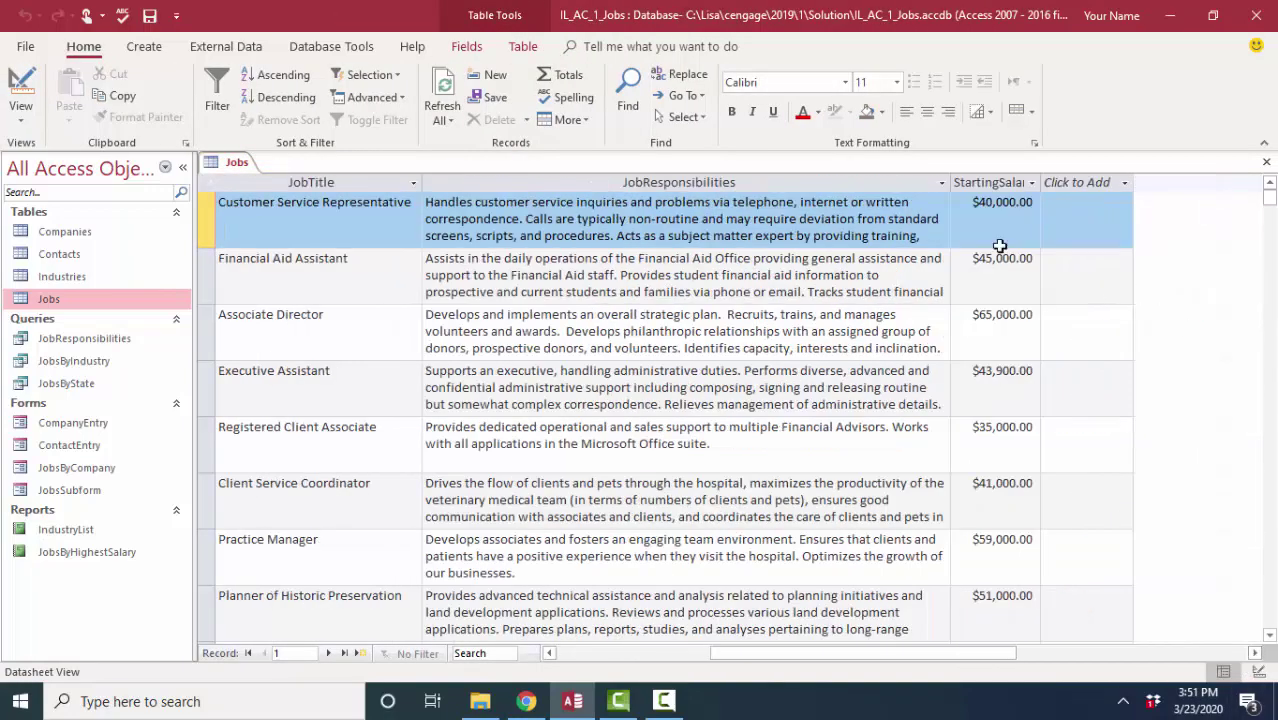
click(970, 206)
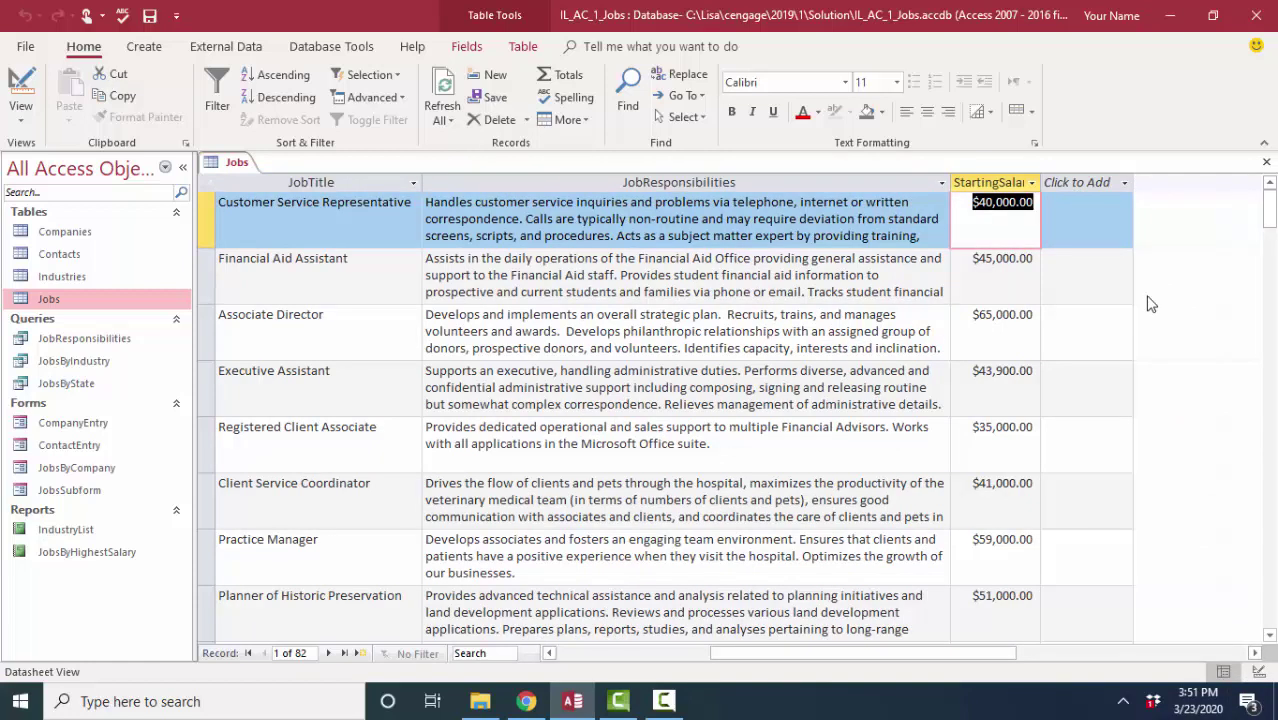
text(asdf)
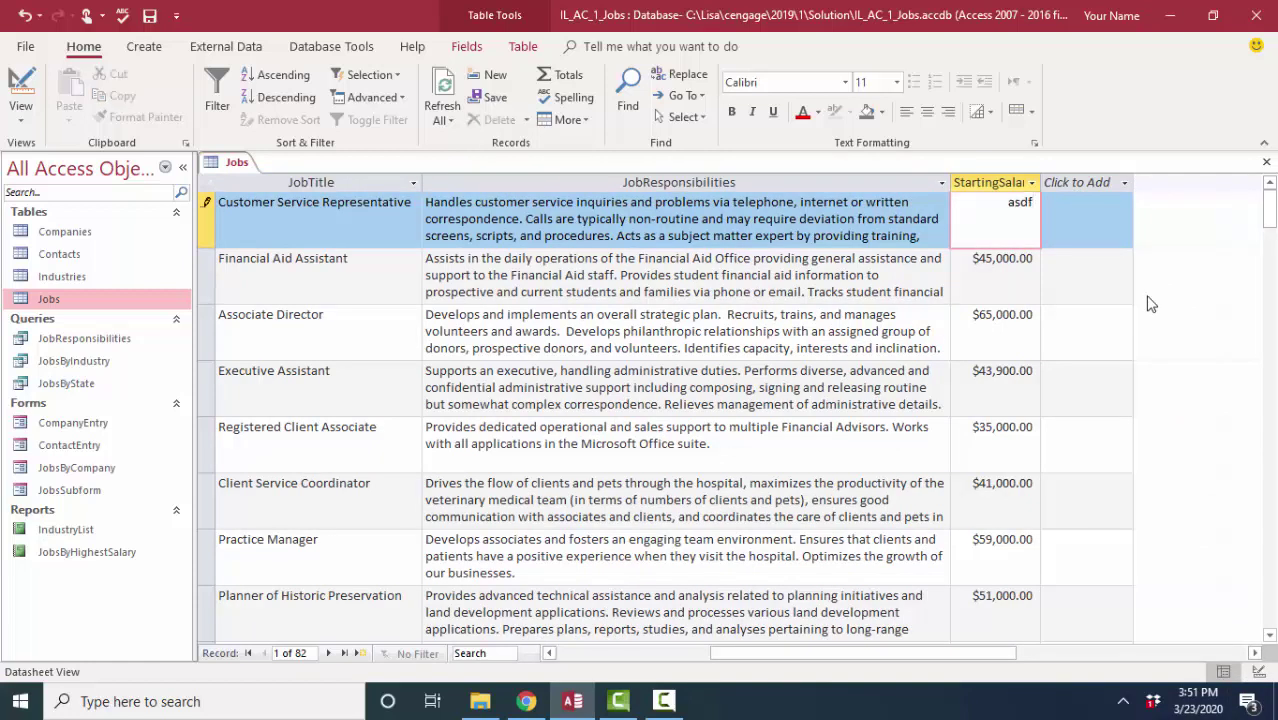
click(1008, 284)
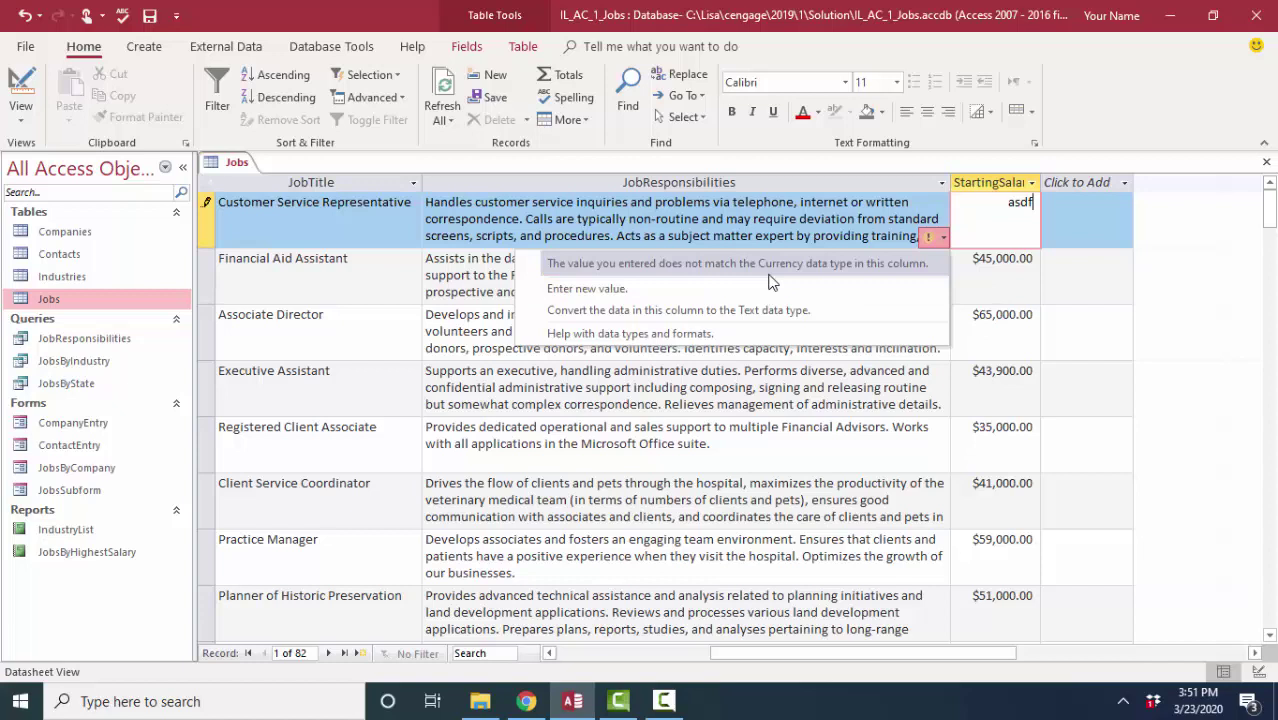
click(1047, 188)
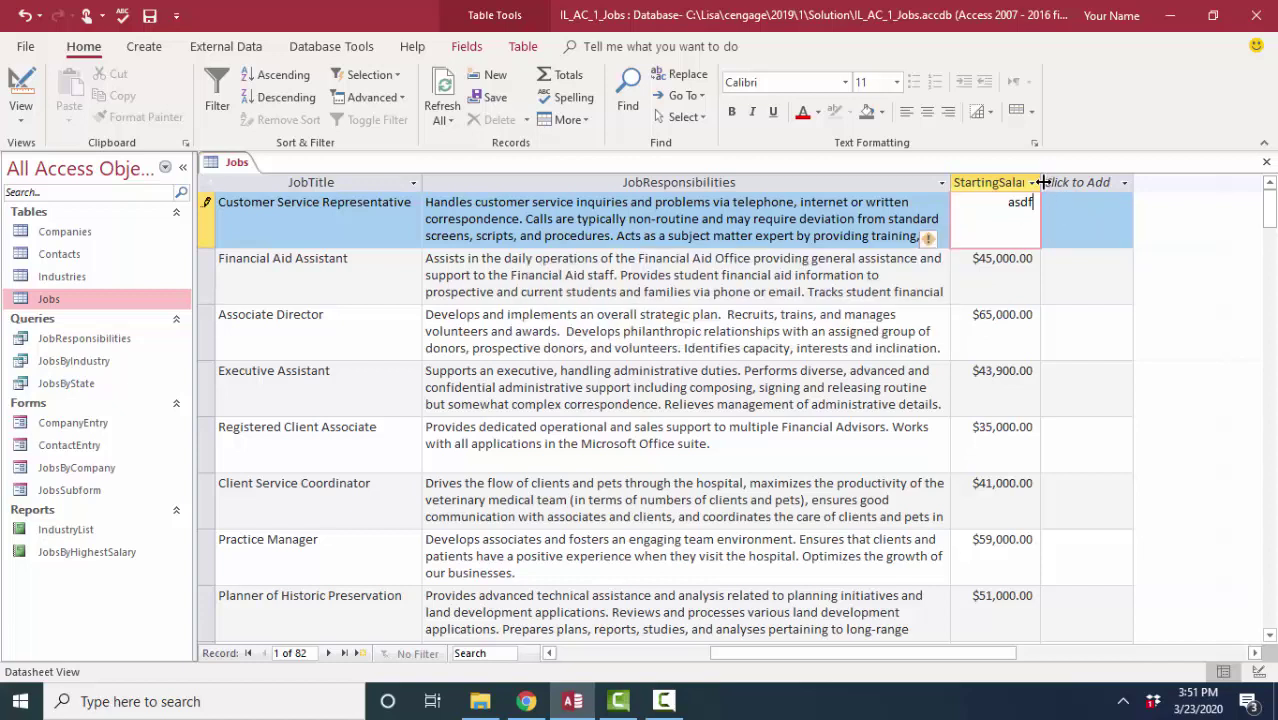
Widen the StartingSalary column to fit its full heading and discard the invalid salary entry
drag(1041, 186, 1081, 217)
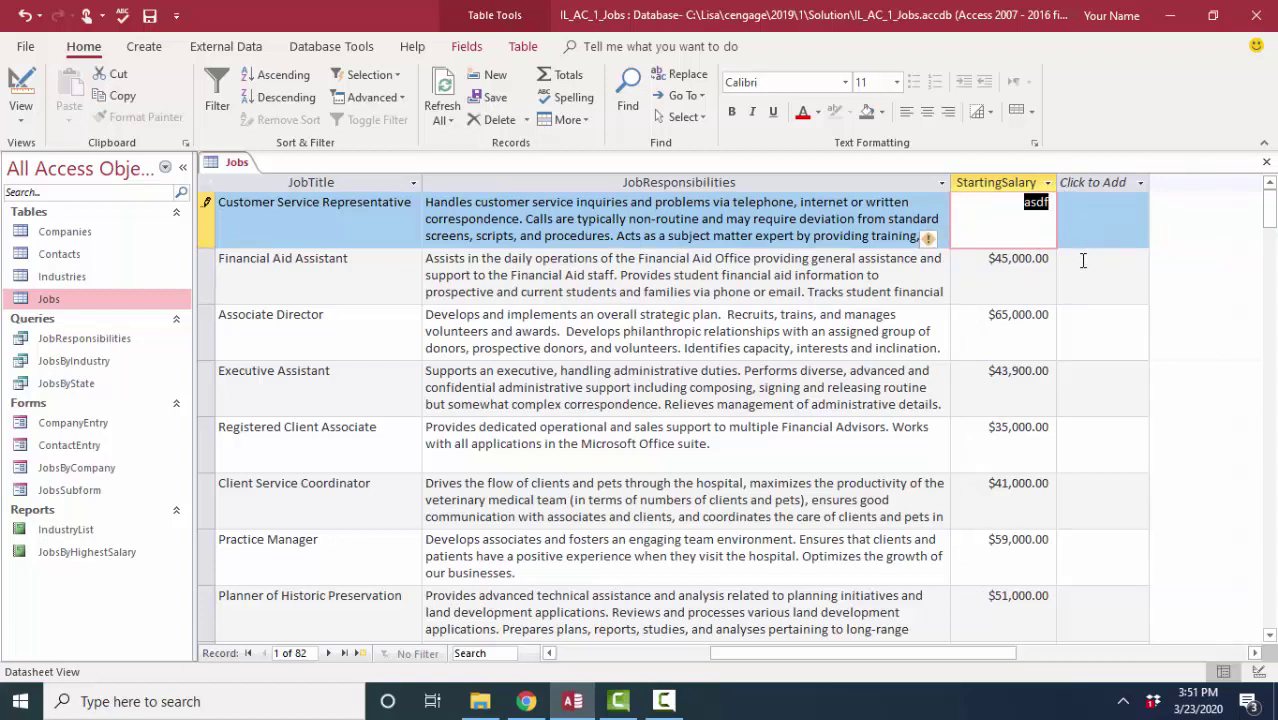
key(Escape)
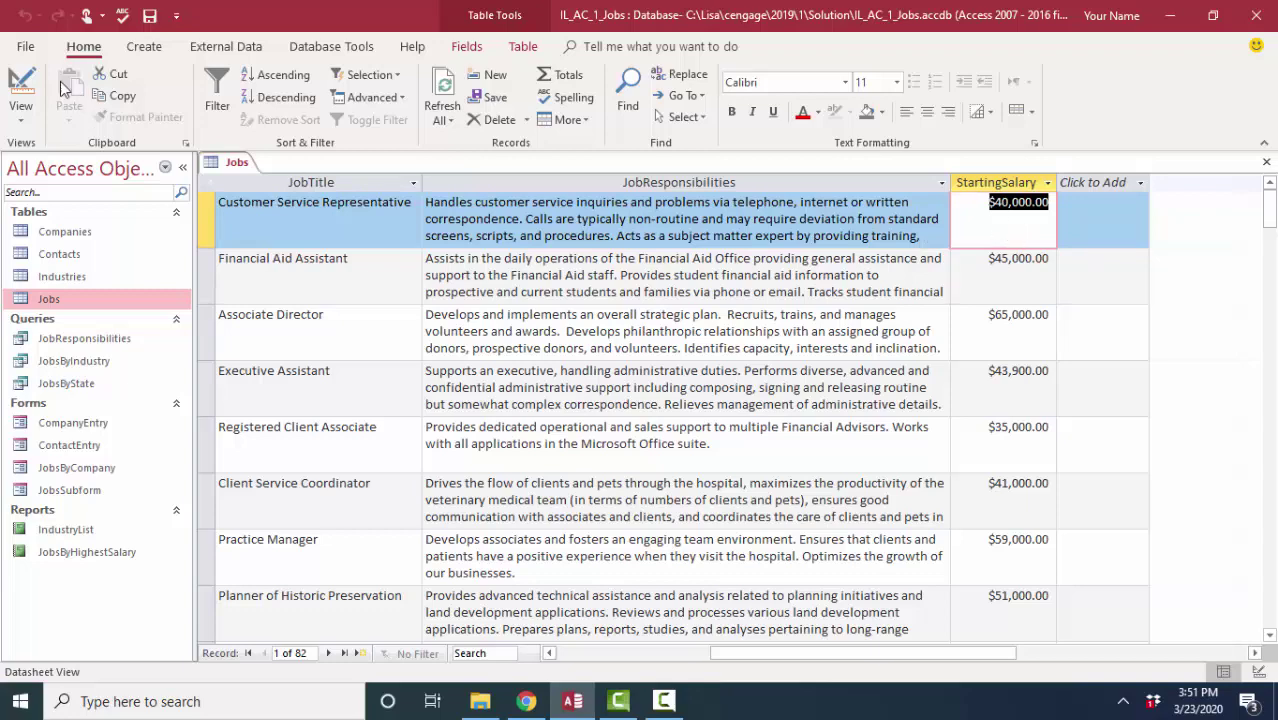
In Design View, add a StartDate field with the Date/Time data type below StartingSalary
click(20, 90)
click(295, 289)
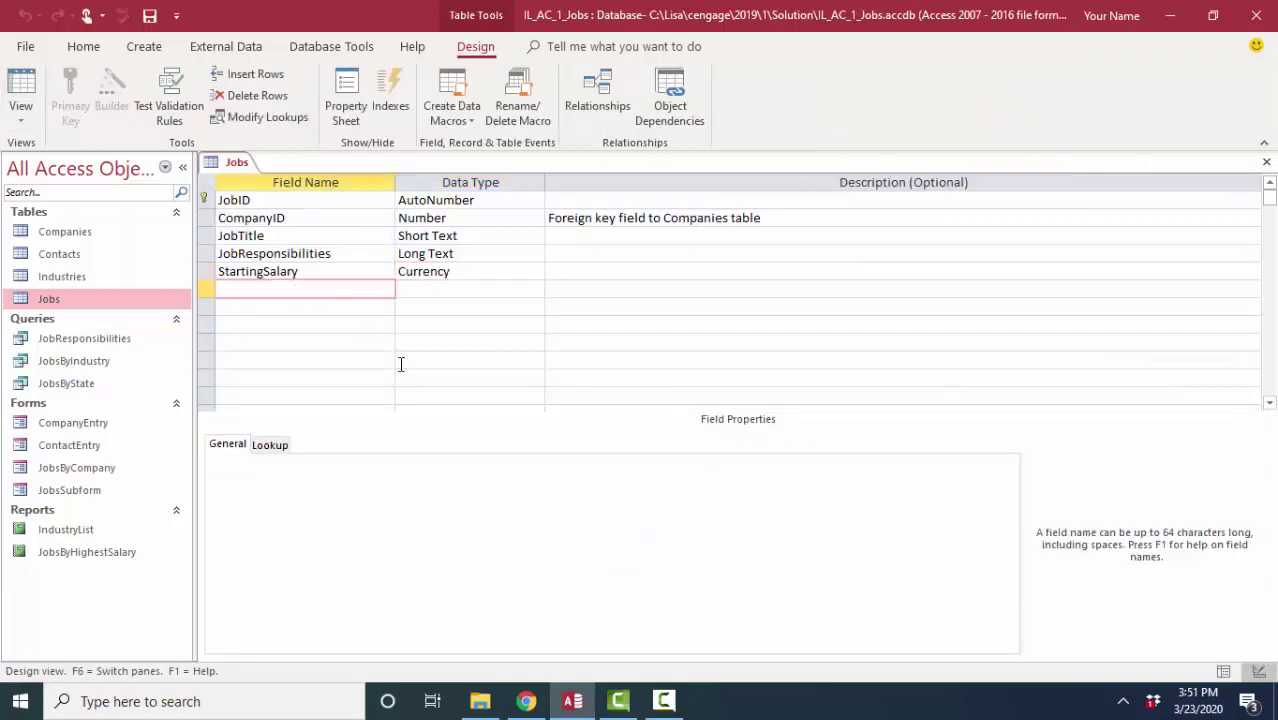
text(StartDat)
key(Tab)
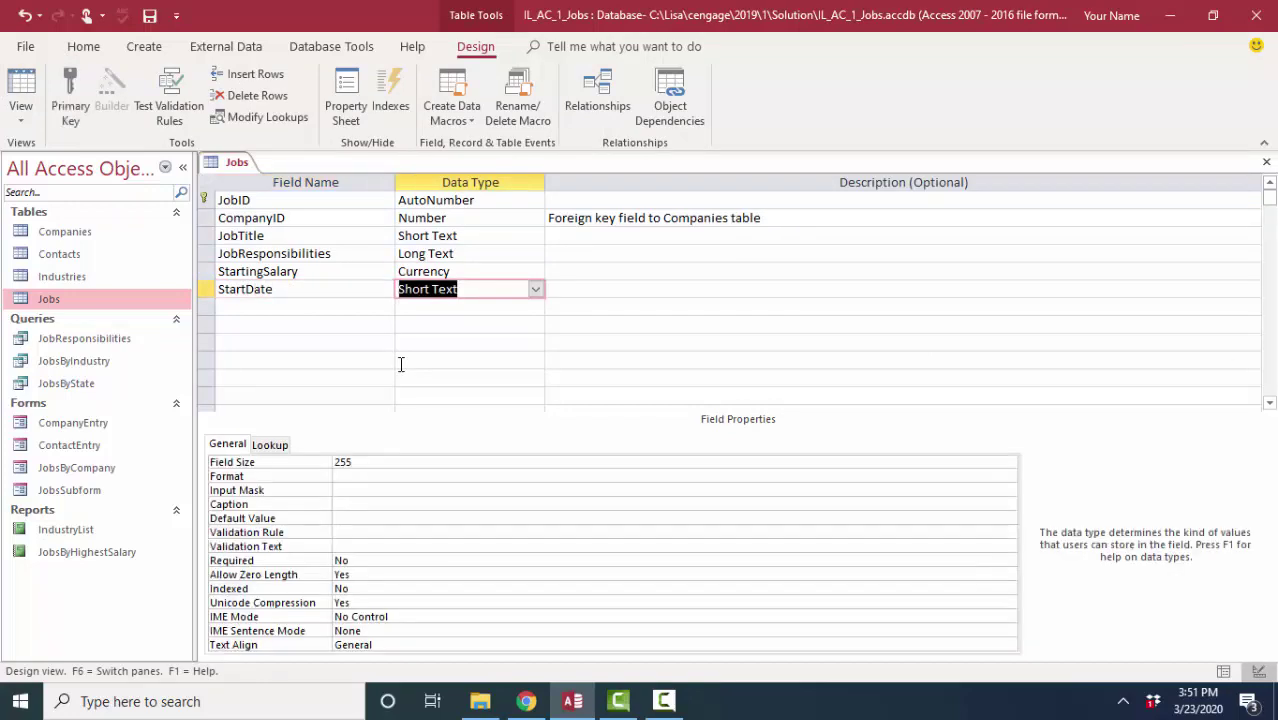
click(536, 289)
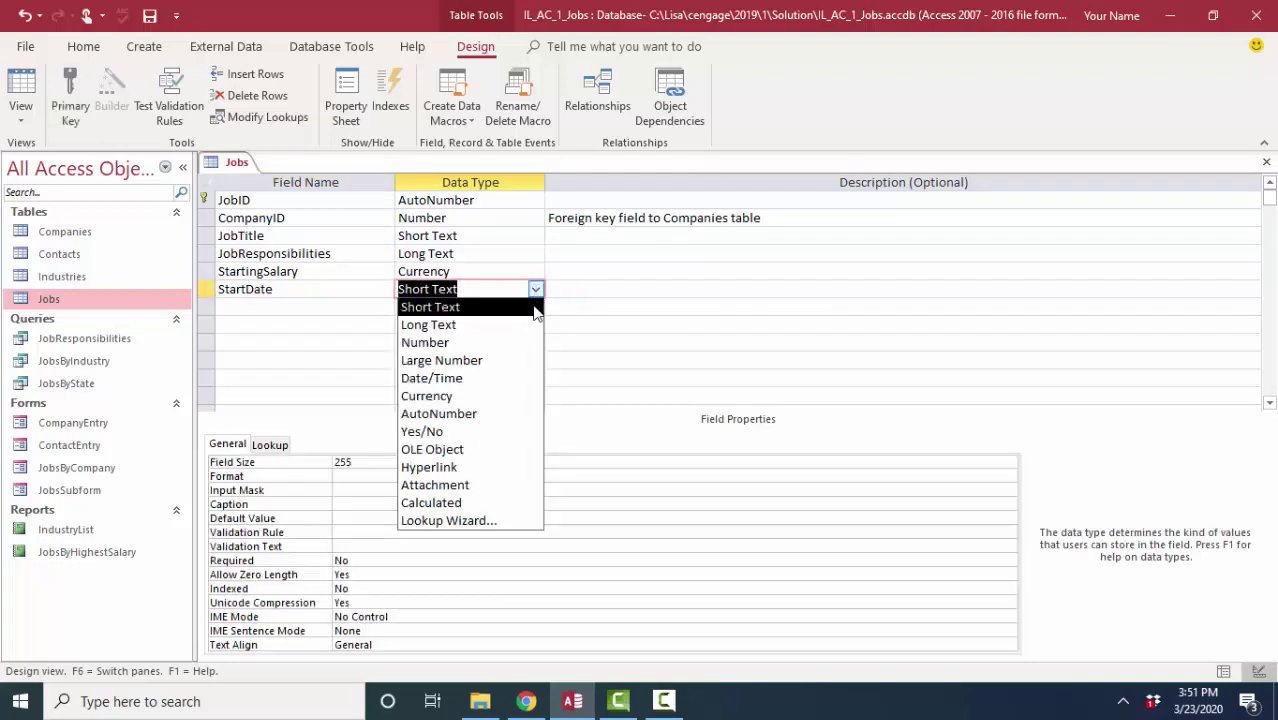
click(512, 380)
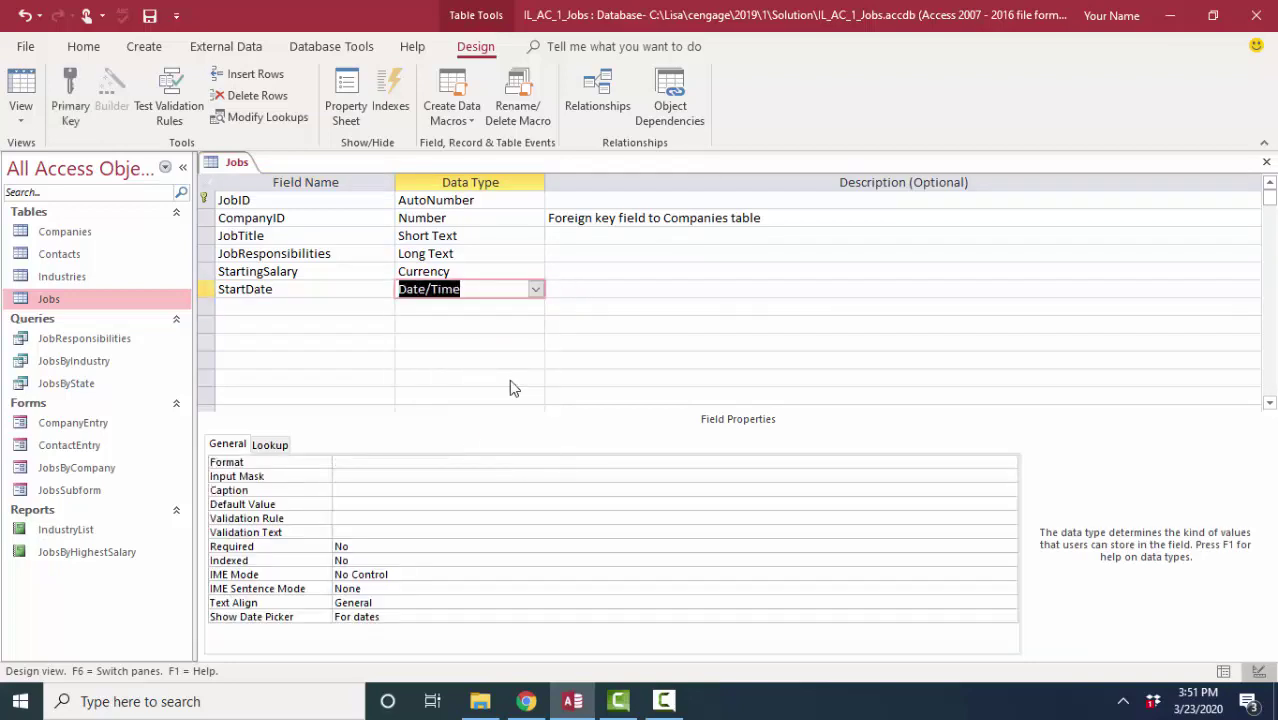
Set the StartDate field's data type to Short Text and return to Datasheet View, saving the table
click(536, 290)
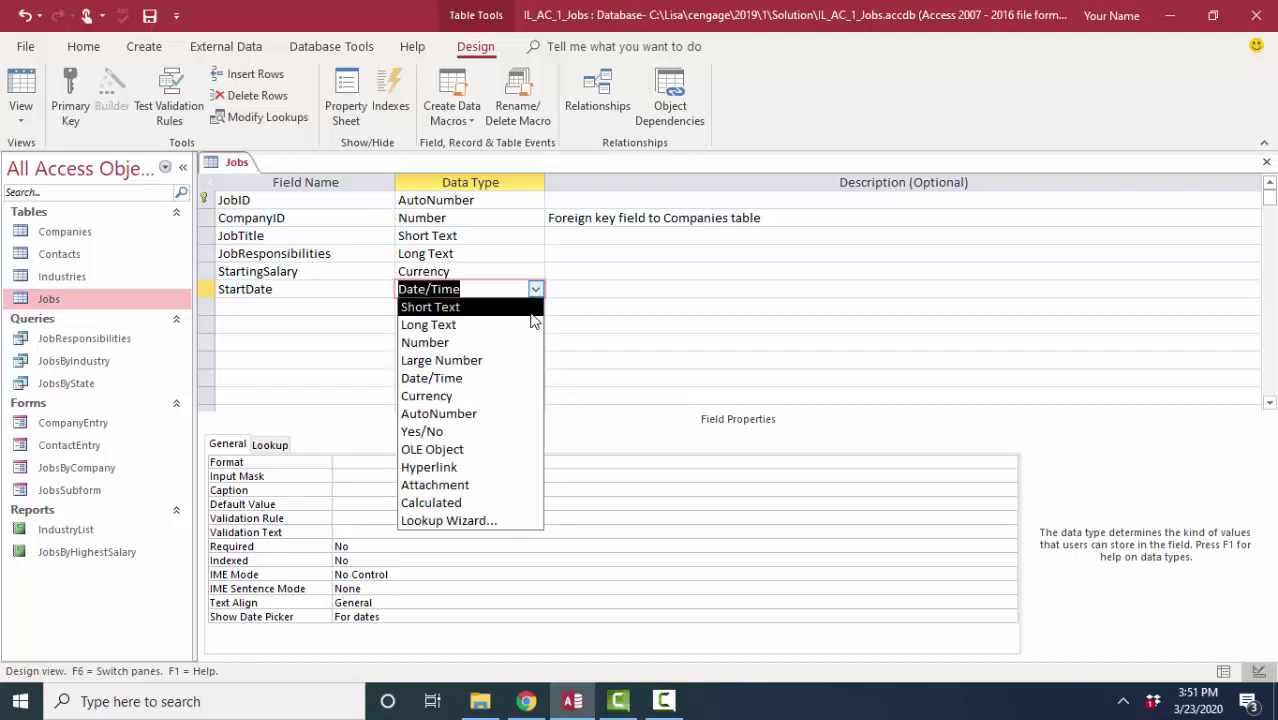
click(531, 308)
click(16, 90)
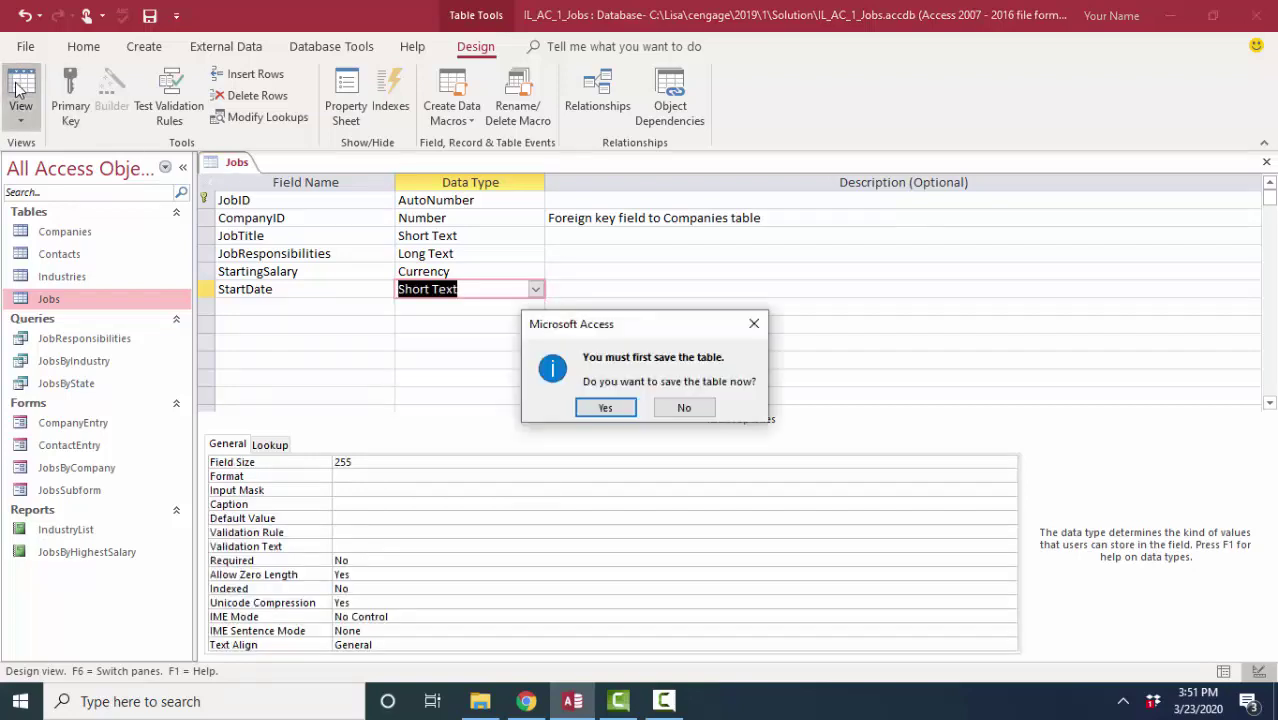
click(600, 404)
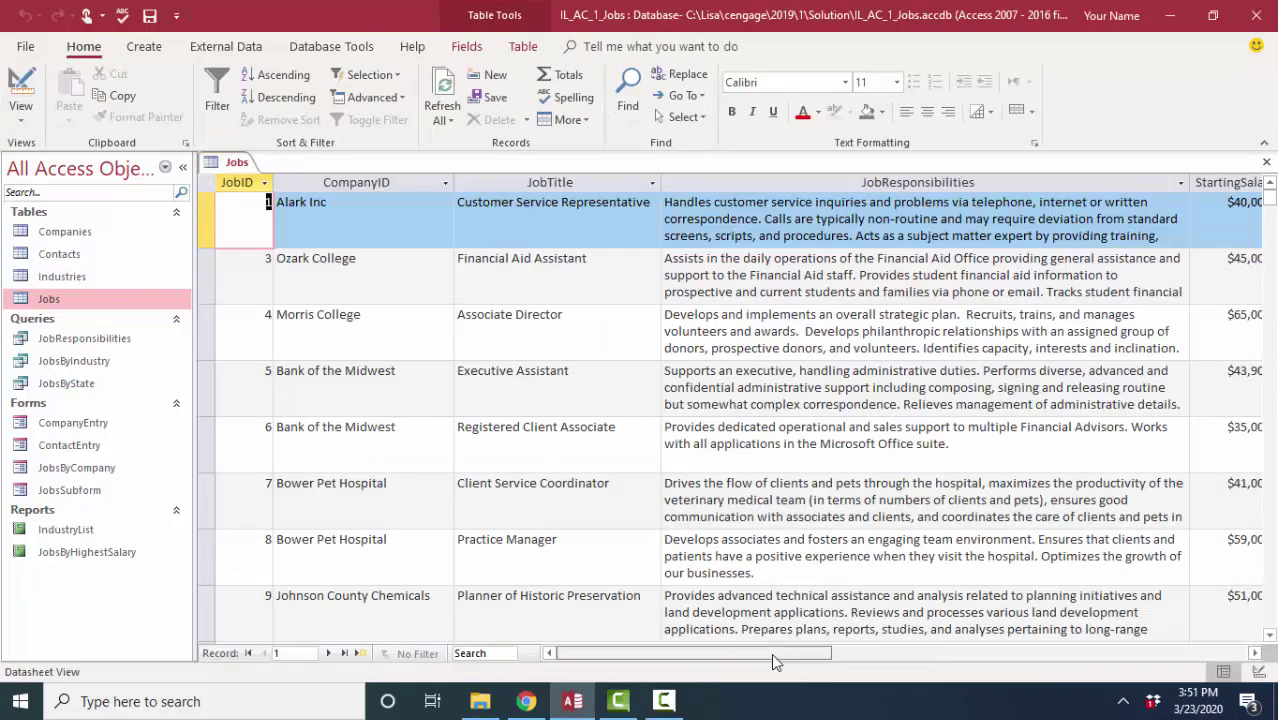
Test the Short Text field with 1/32/2020 as the Customer Service Representative record's StartDate, and clear the entry
drag(771, 653, 936, 653)
click(1116, 218)
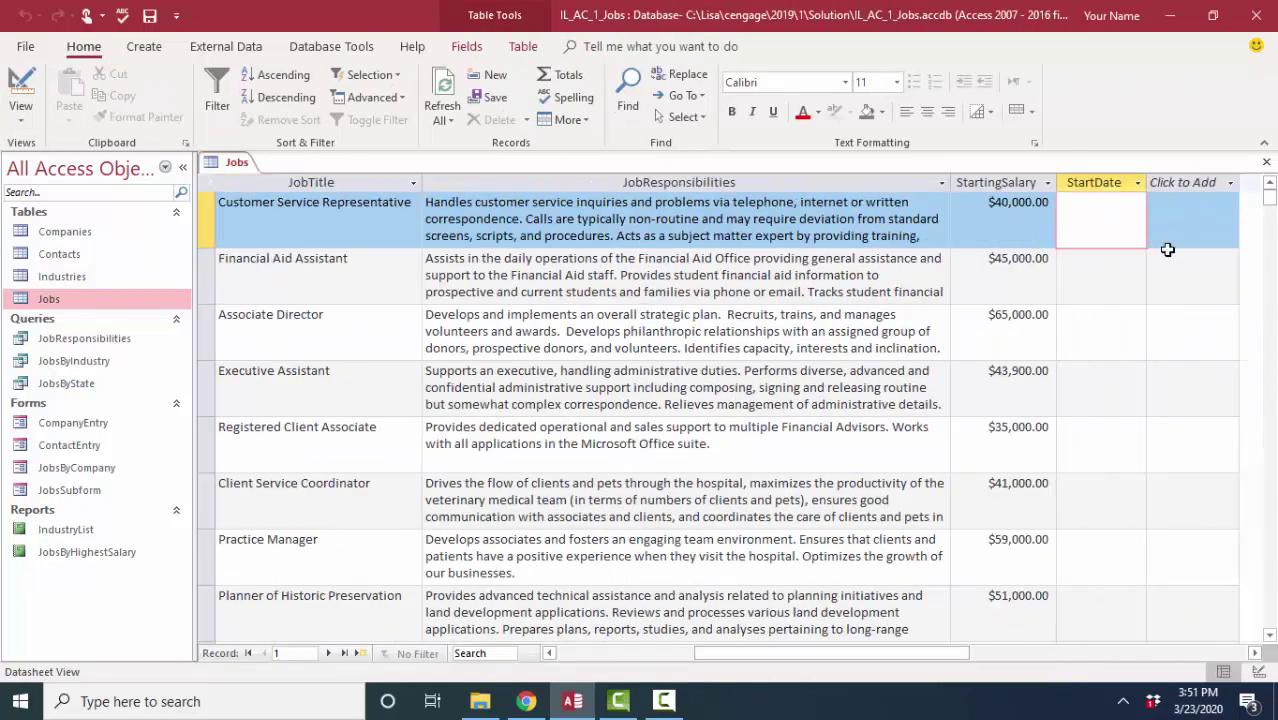
text(1/32/2020)
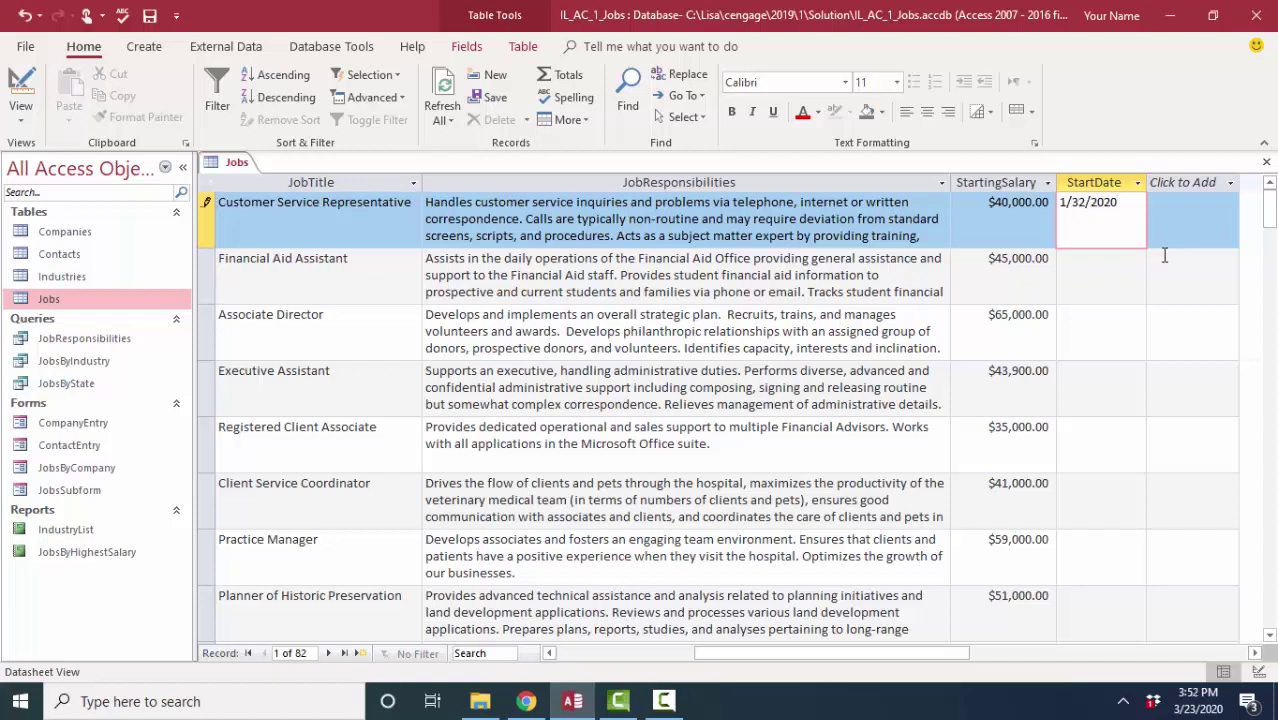
click(1120, 258)
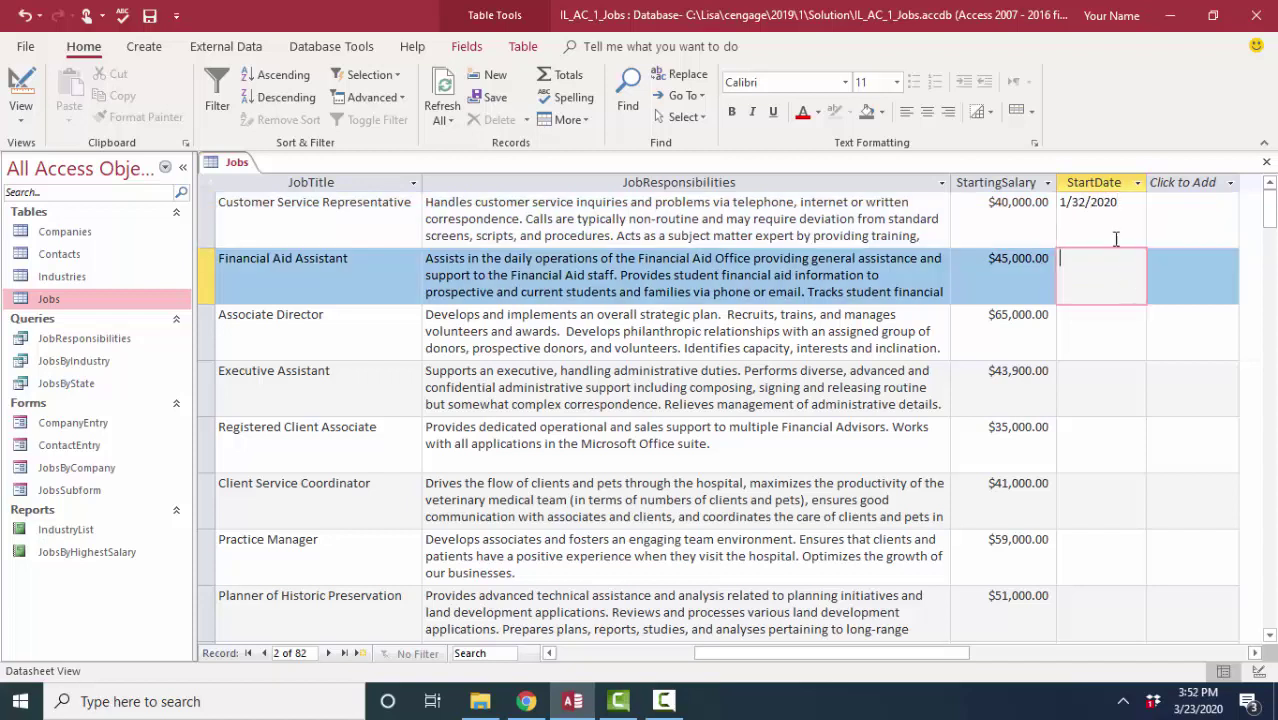
click(1125, 208)
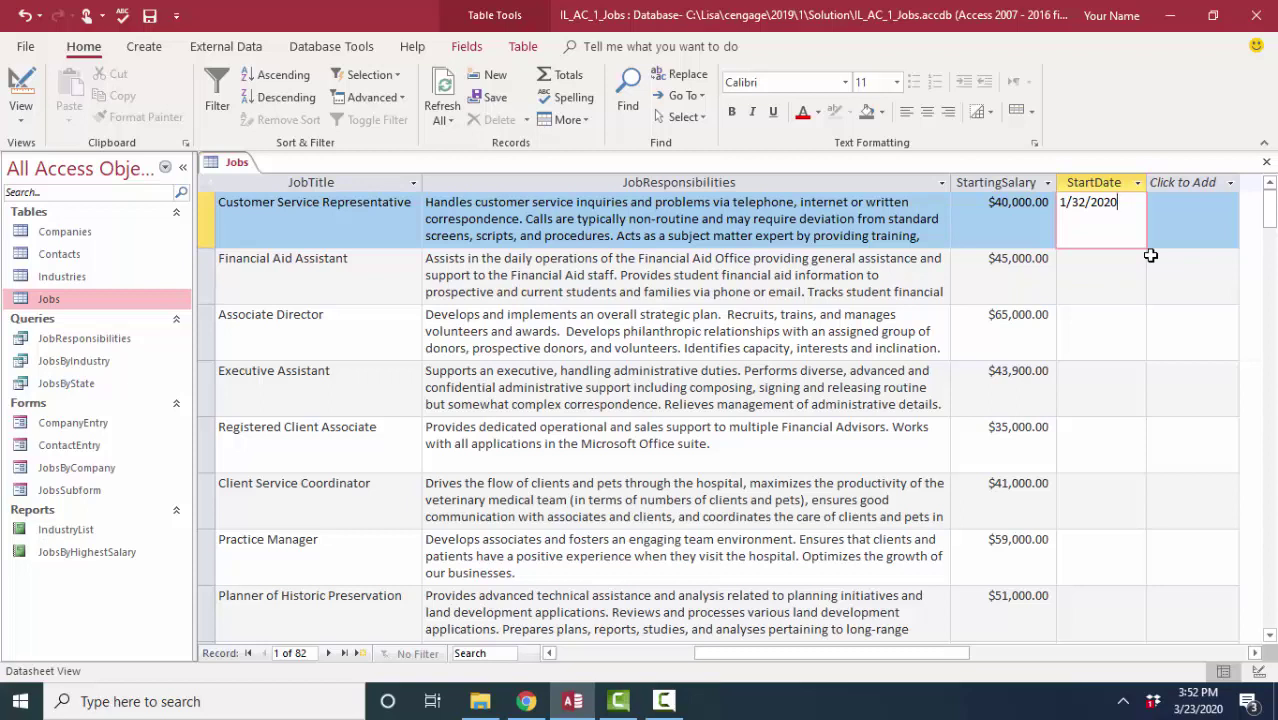
drag(1131, 205, 1053, 203)
key(BackSpace)
In Design View, set StartDate's data type to Date/Time, save the table and return to Datasheet View
click(20, 95)
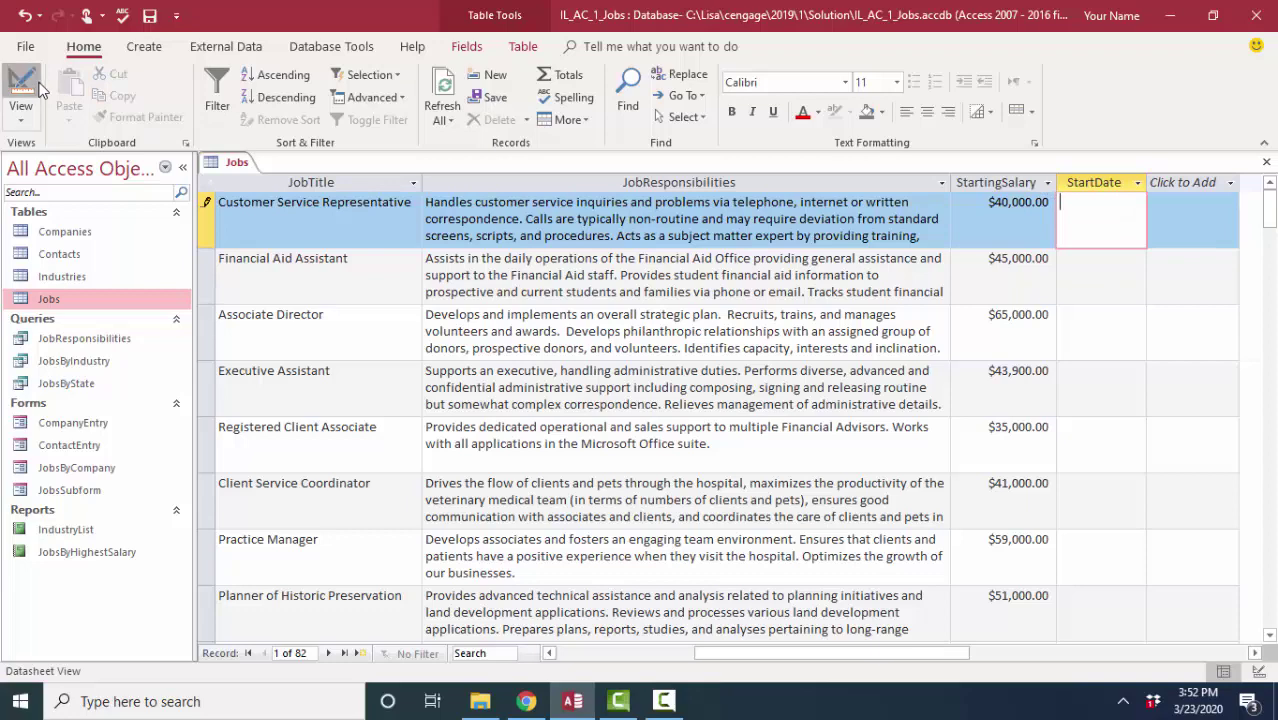
click(535, 289)
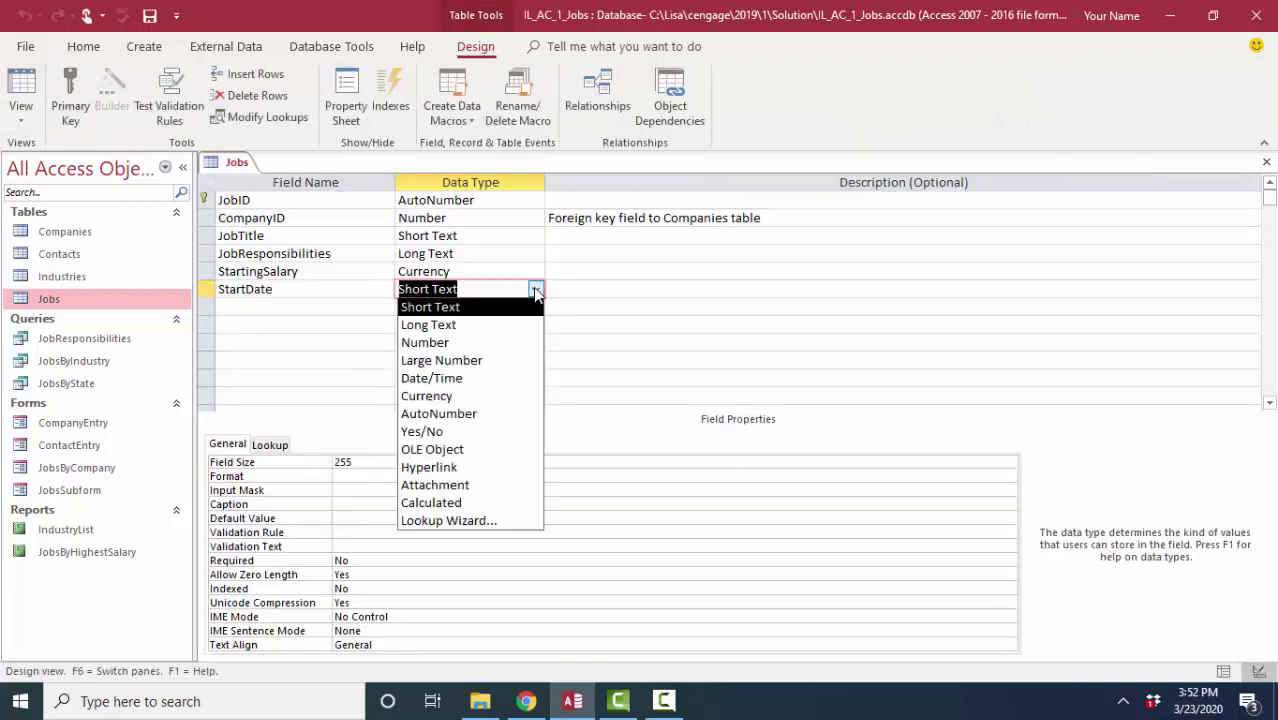
click(508, 373)
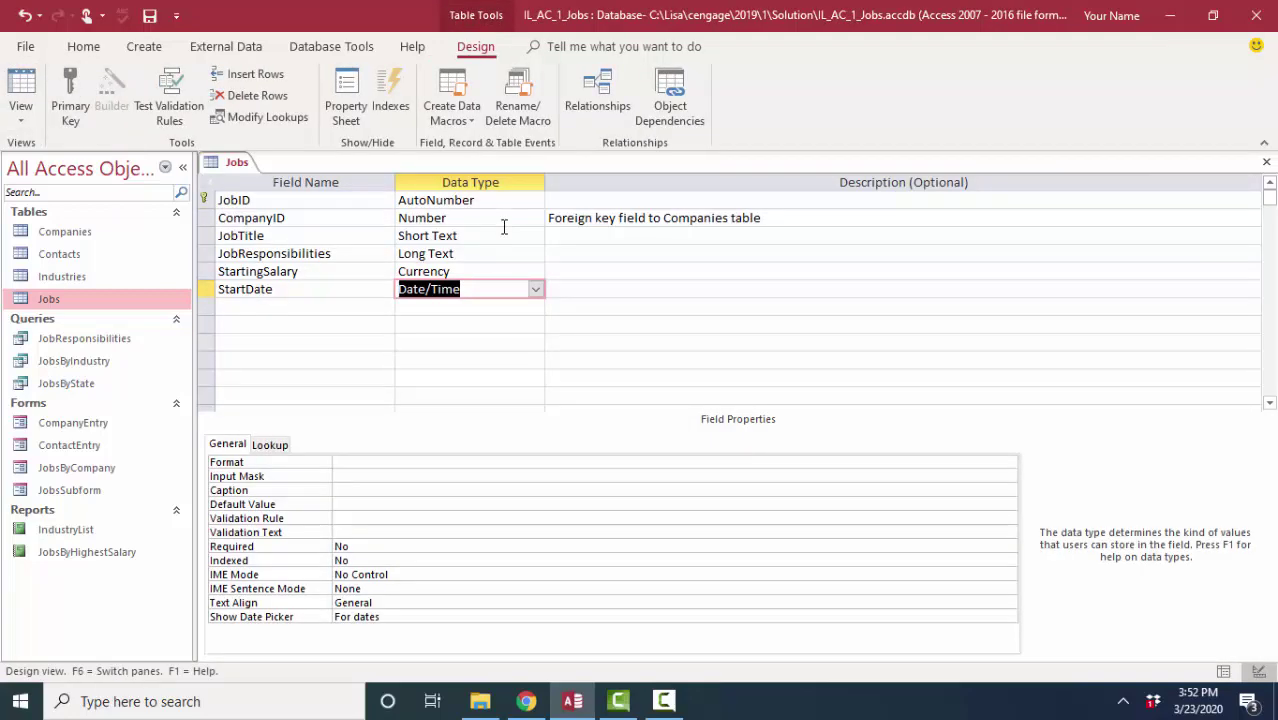
click(21, 92)
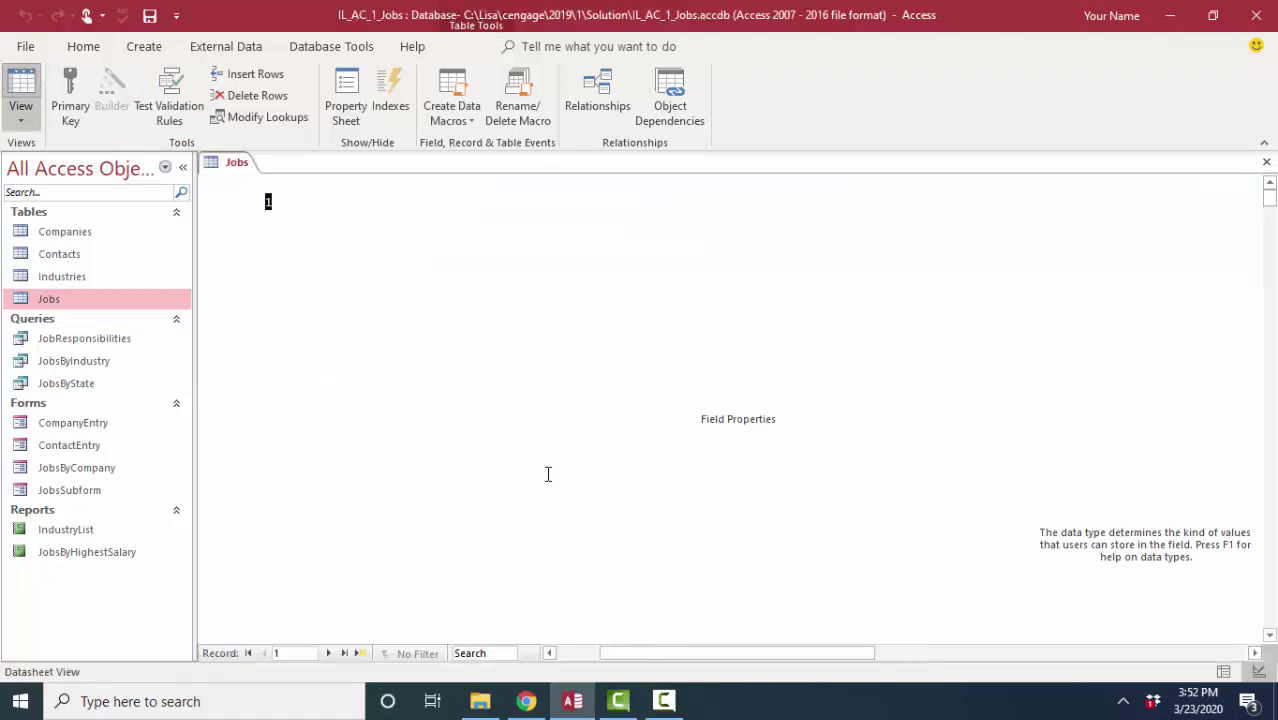
Try to enter 1/32/2020 as the StartDate of the Customer Service Representative record
drag(840, 655, 890, 658)
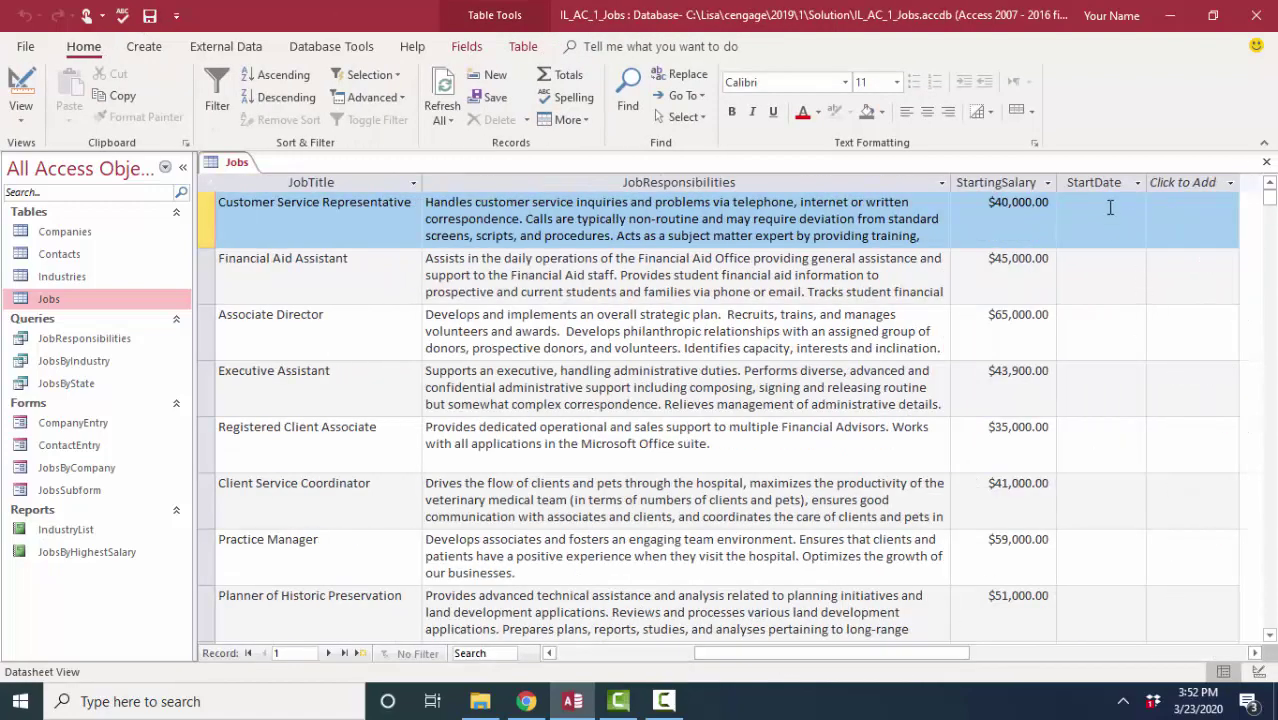
click(1109, 208)
text(1/31/2020)
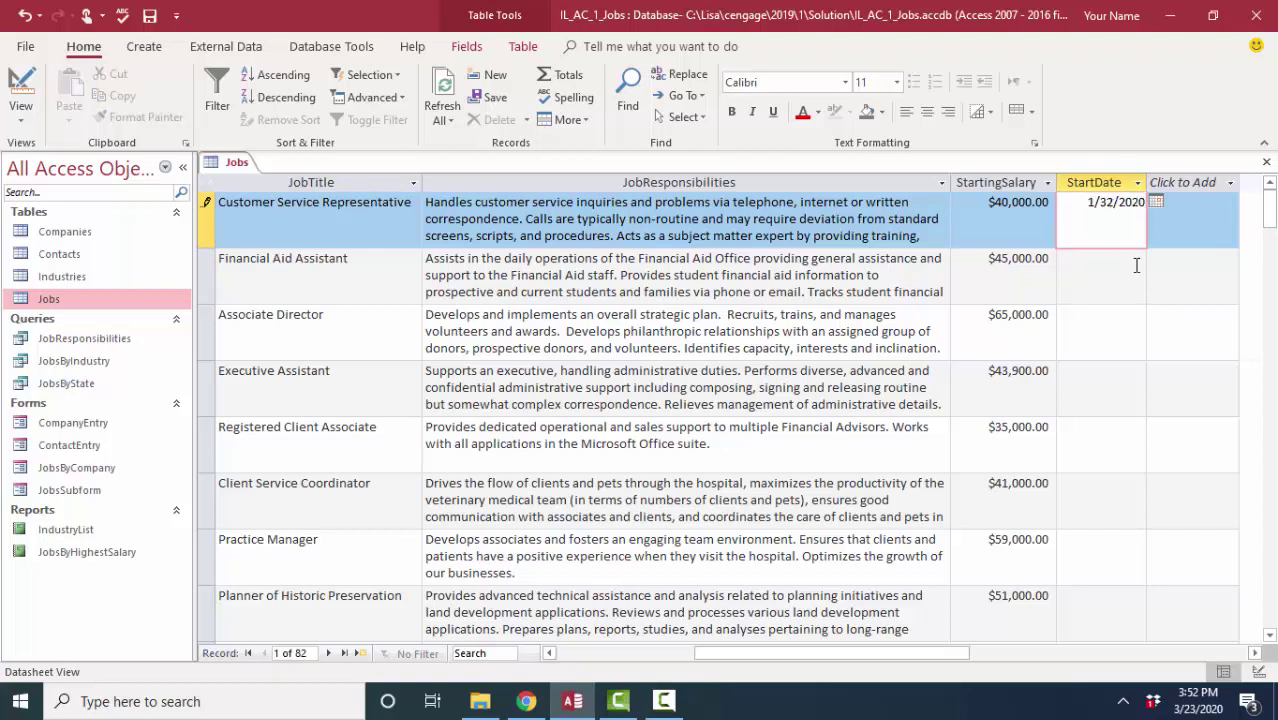
click(1200, 225)
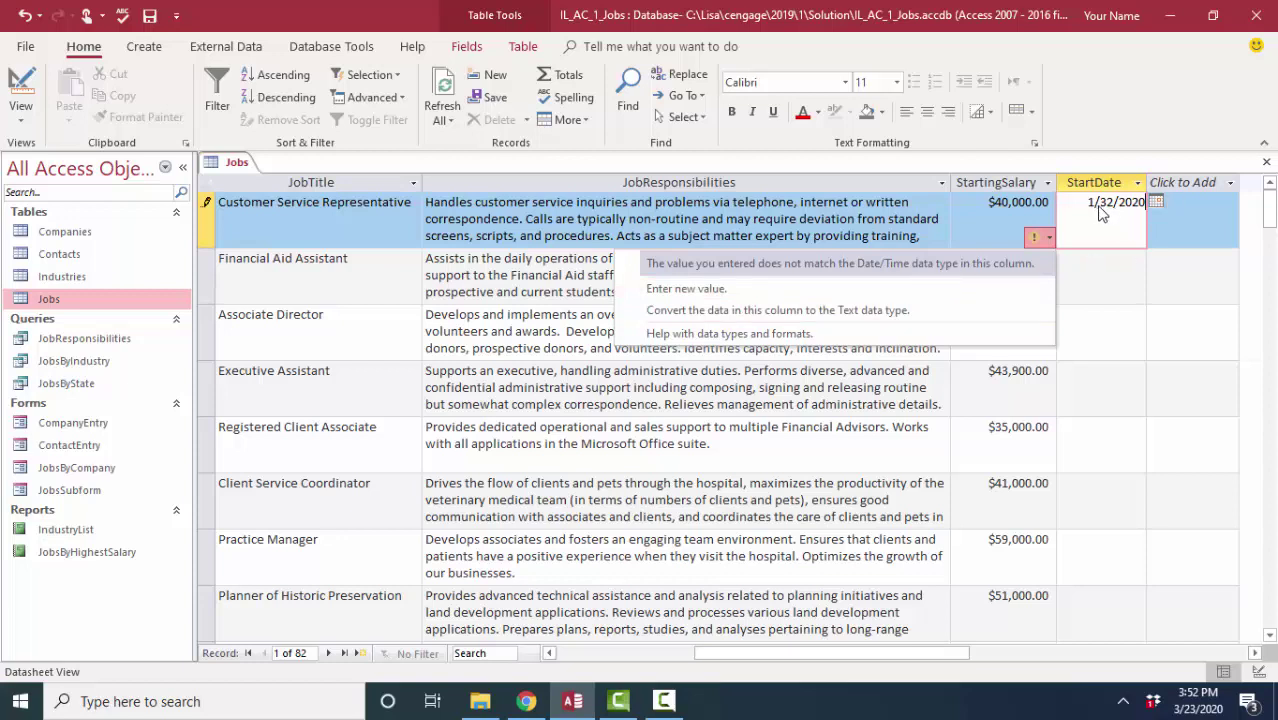
Correct the Customer Service Representative record's StartDate to 1/31/2020 and commit the record
click(1135, 227)
key(Delete)
text(1)
click(1131, 274)
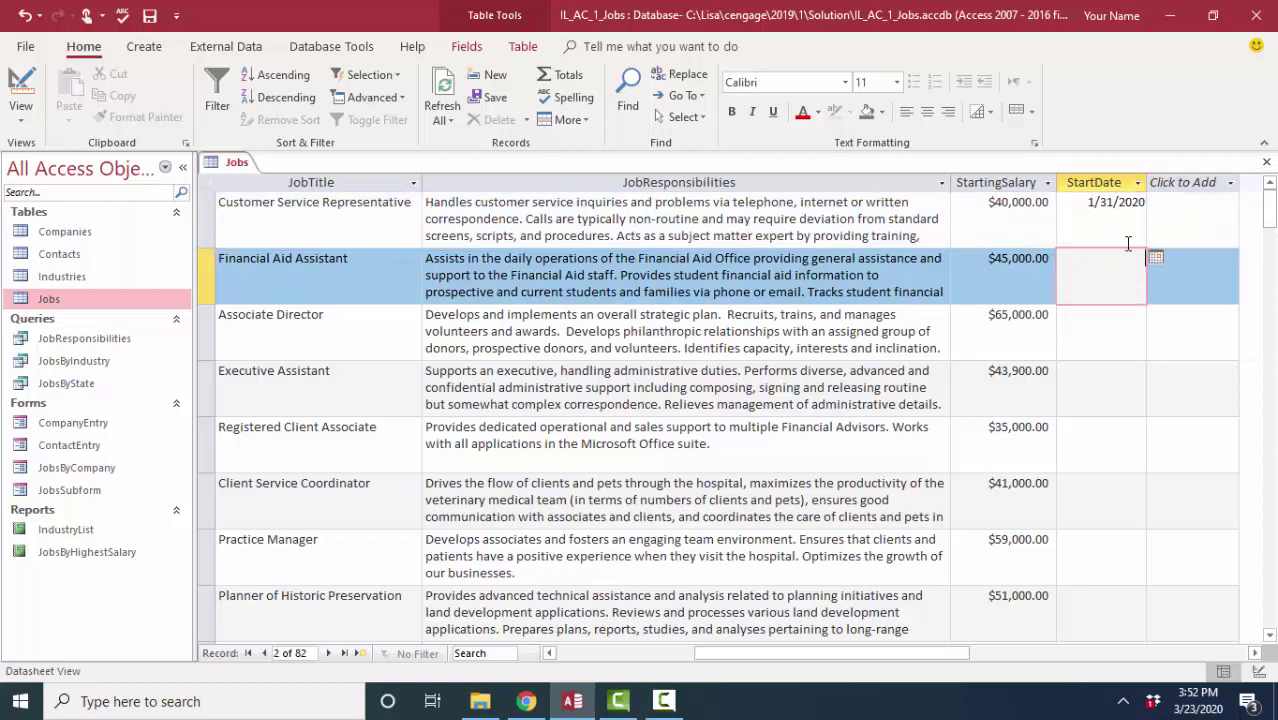
Pick 3/23/2020 as the Financial Aid Assistant record's StartDate and switch the Jobs table to Design View
click(1157, 260)
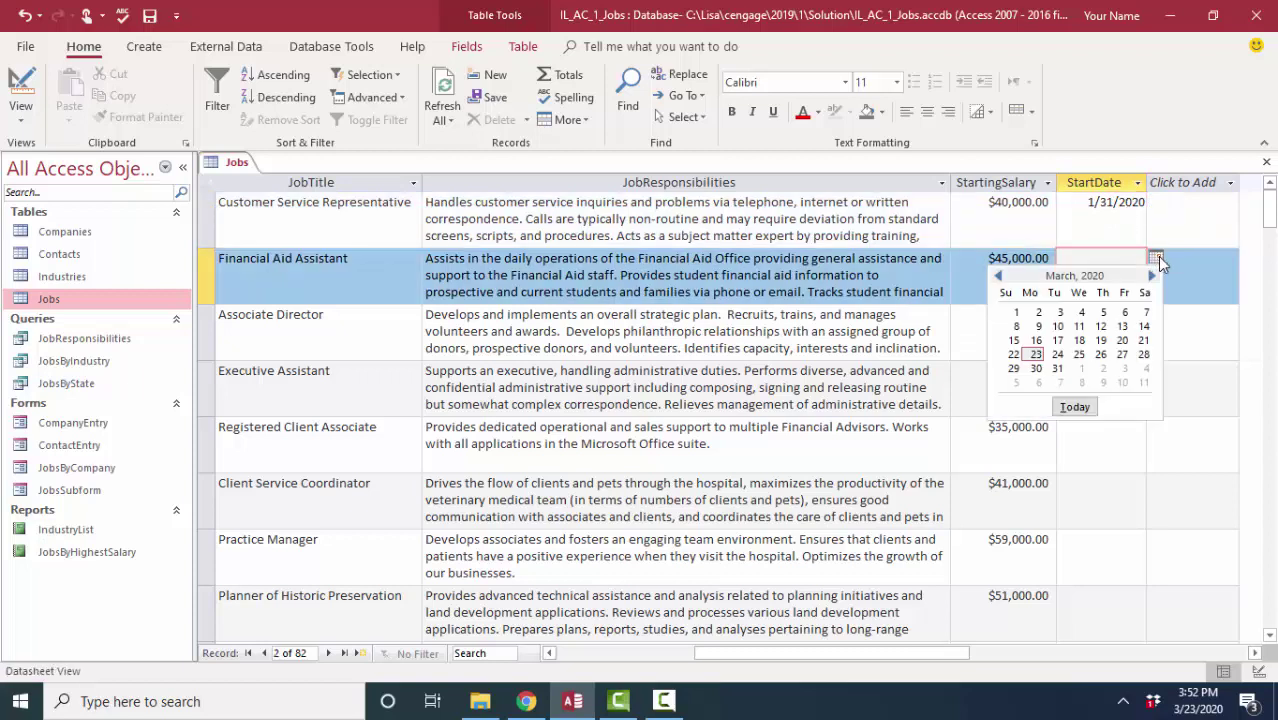
click(1036, 354)
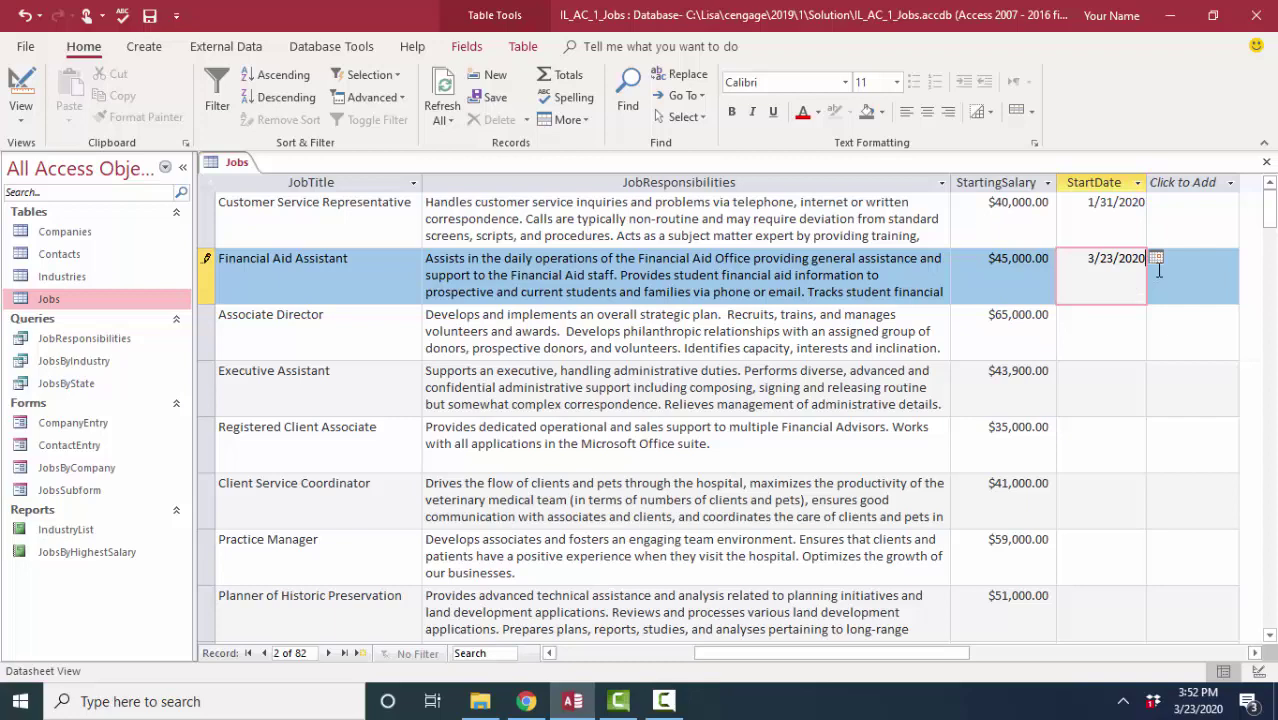
click(20, 88)
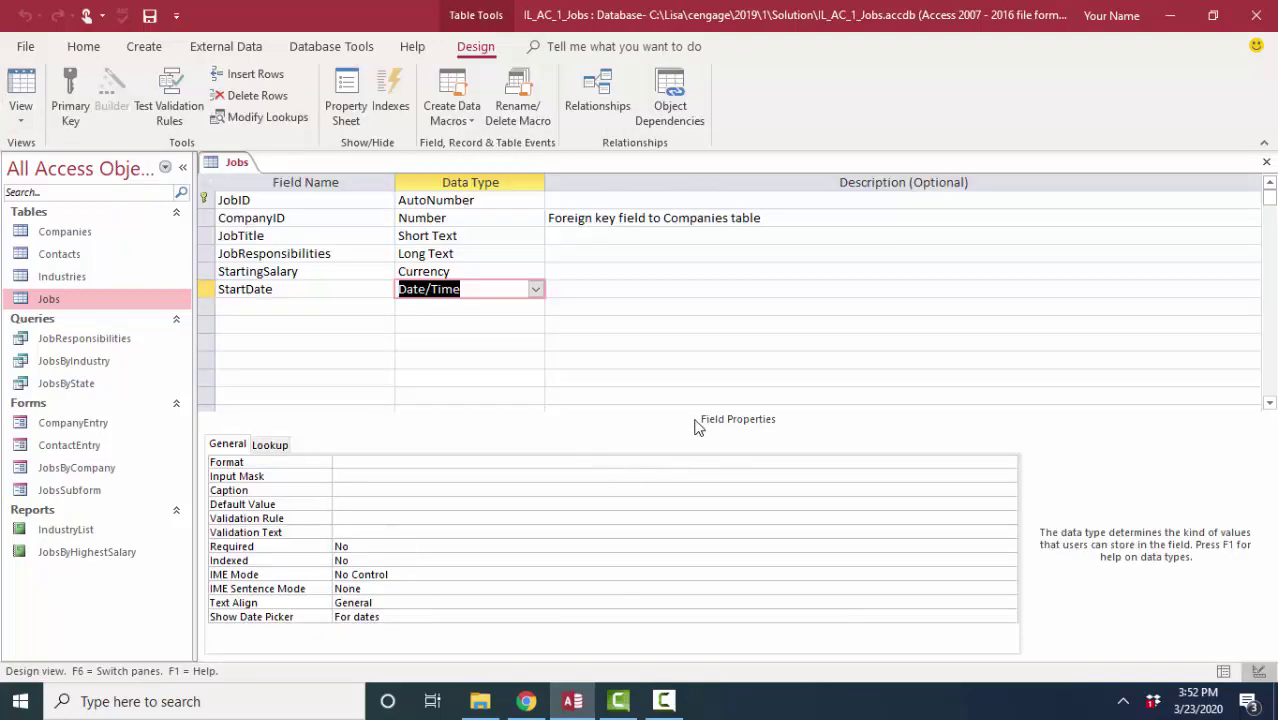
Examine the Field Size property of the JobTitle field and the Format property of the StartDate field
click(354, 277)
click(353, 255)
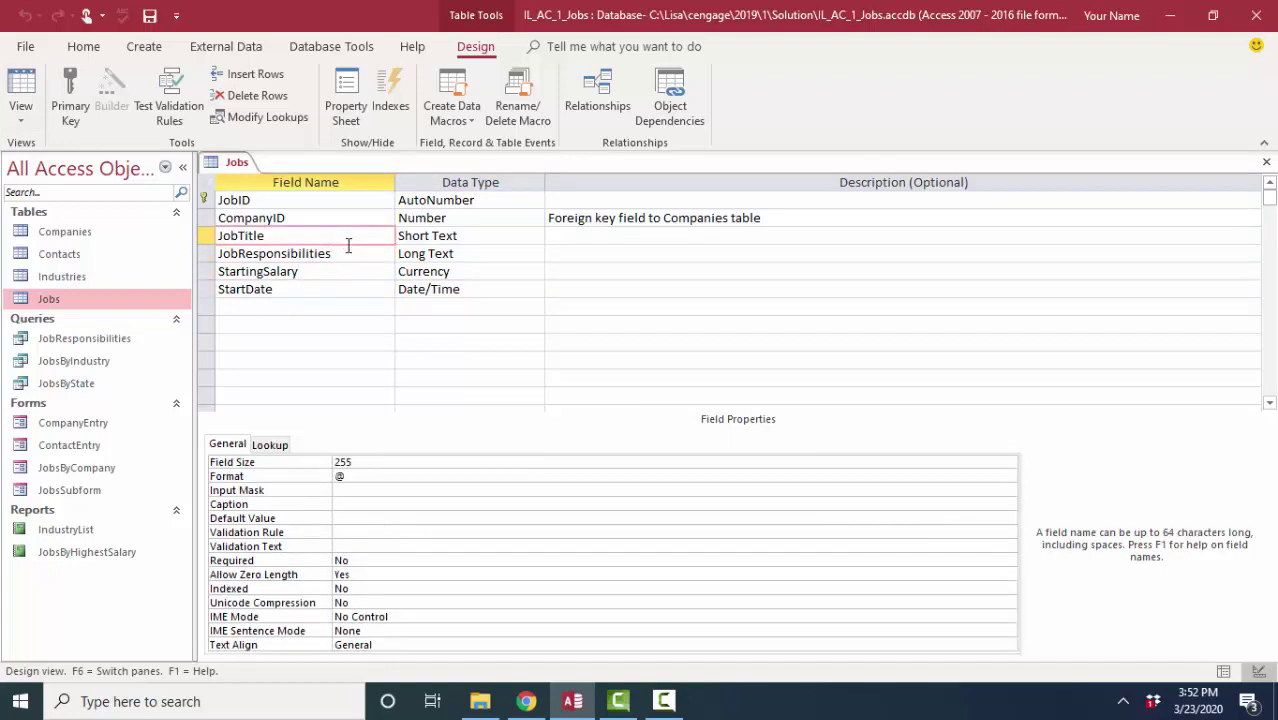
click(371, 462)
drag(353, 462, 325, 462)
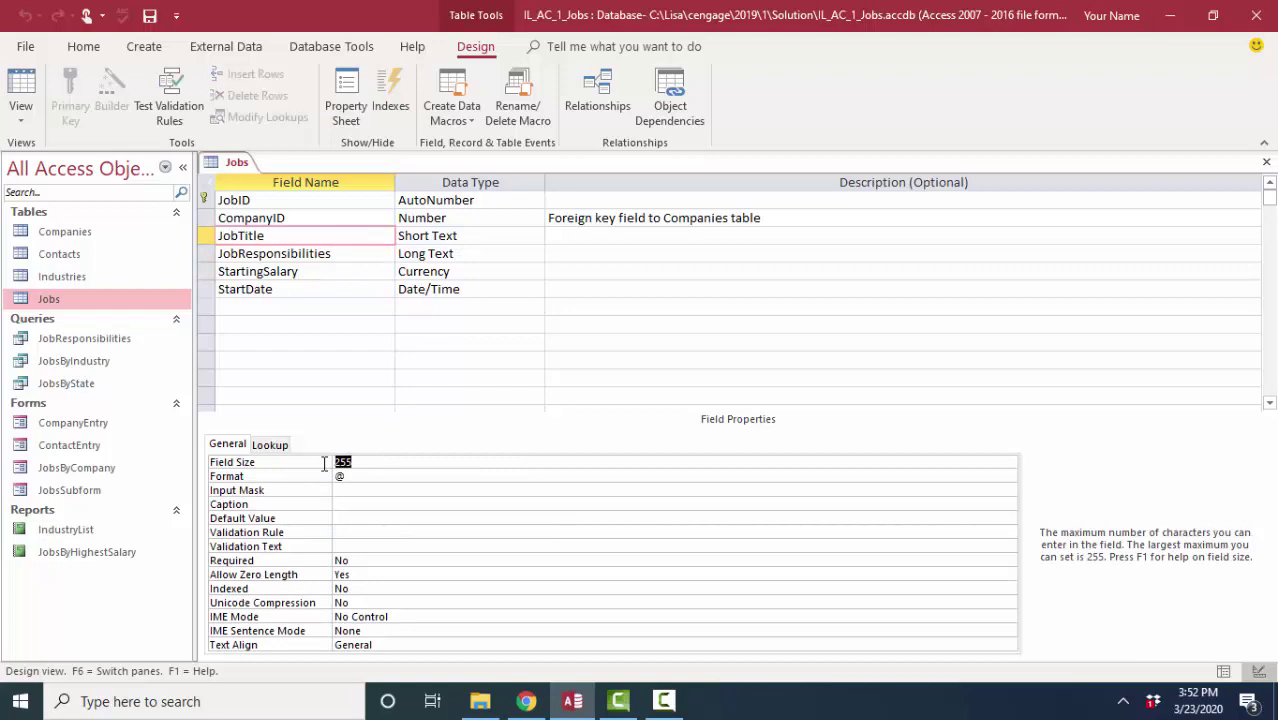
click(337, 291)
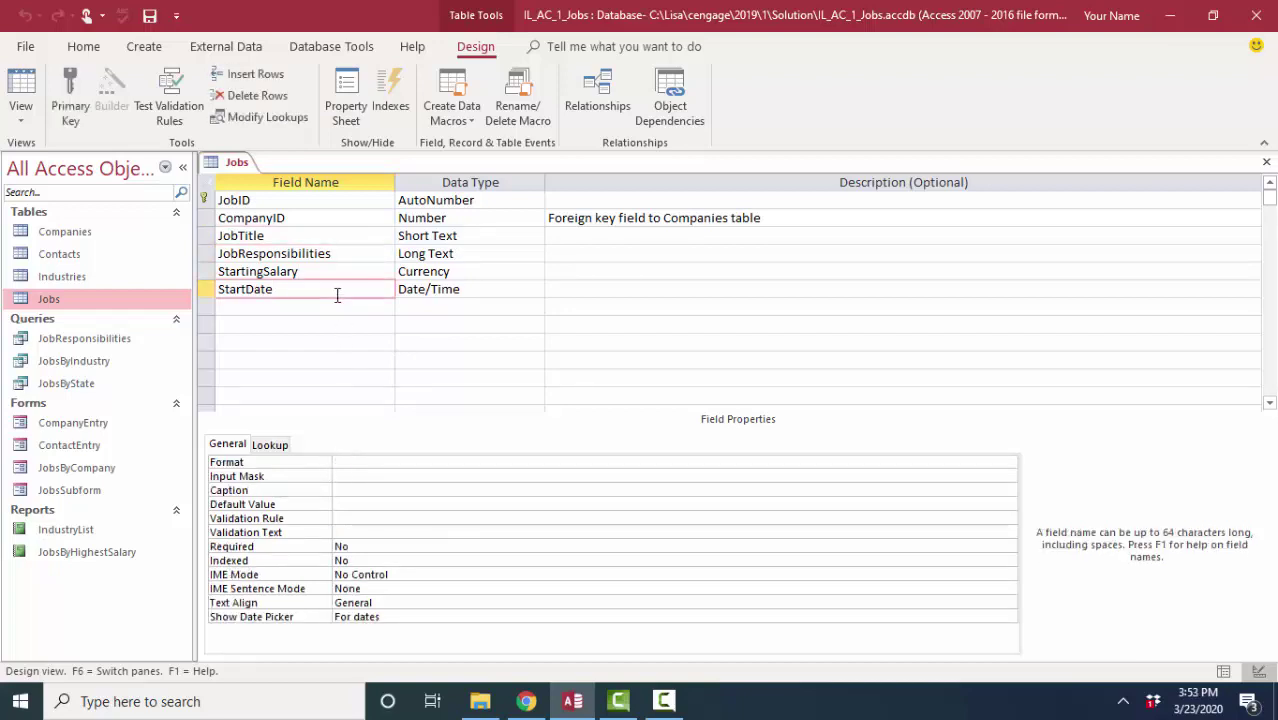
click(365, 462)
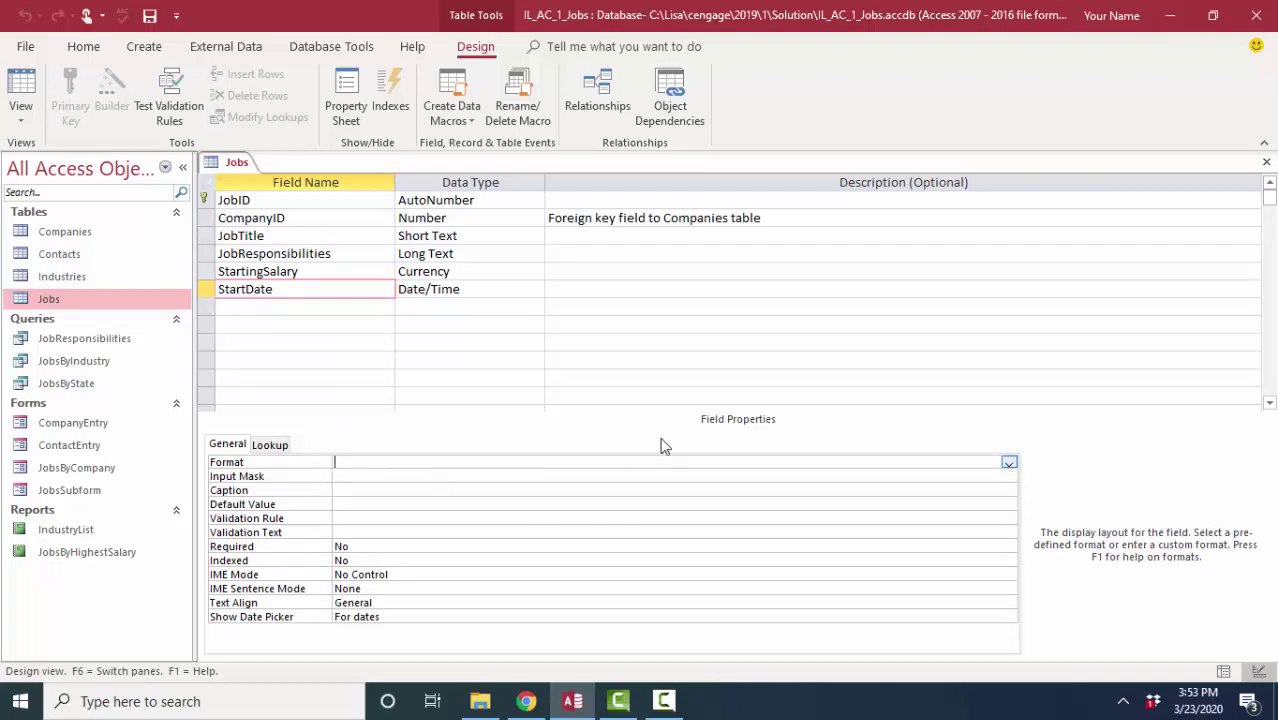
Examine the StartingSalary field's Format, Decimal Places, Default Value, Input Mask and Caption properties
click(352, 271)
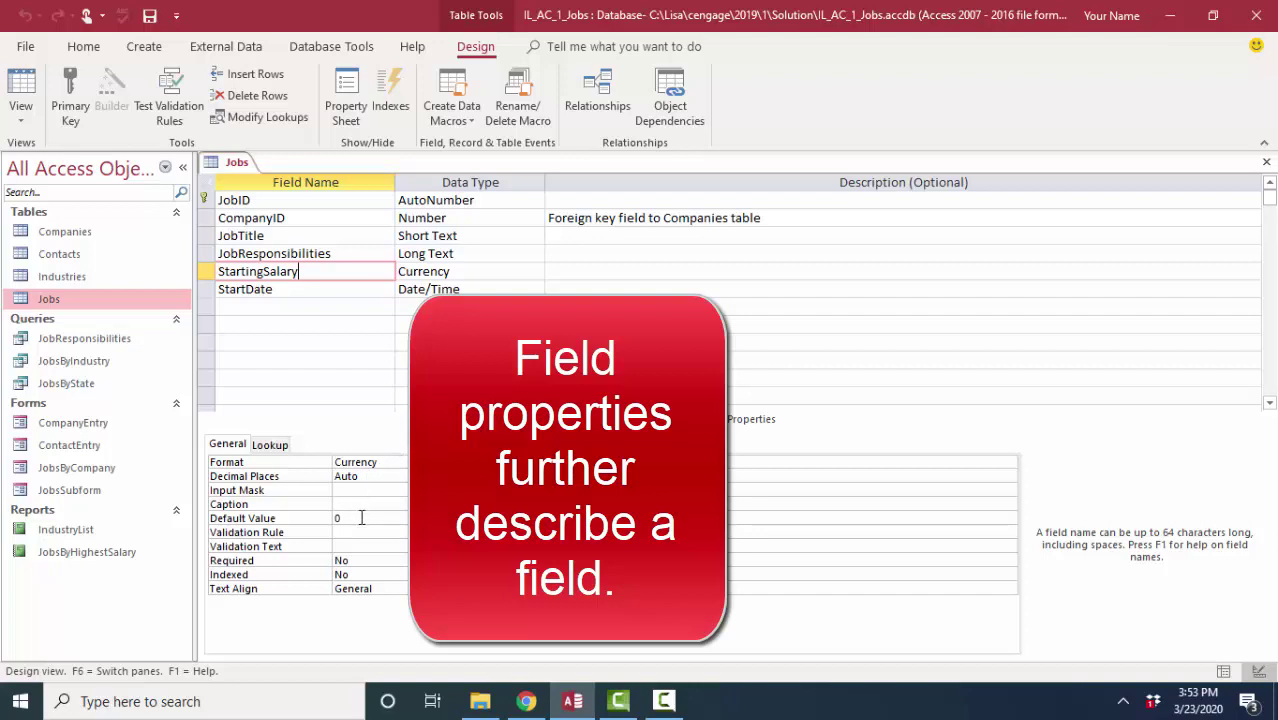
click(389, 464)
click(386, 476)
click(369, 518)
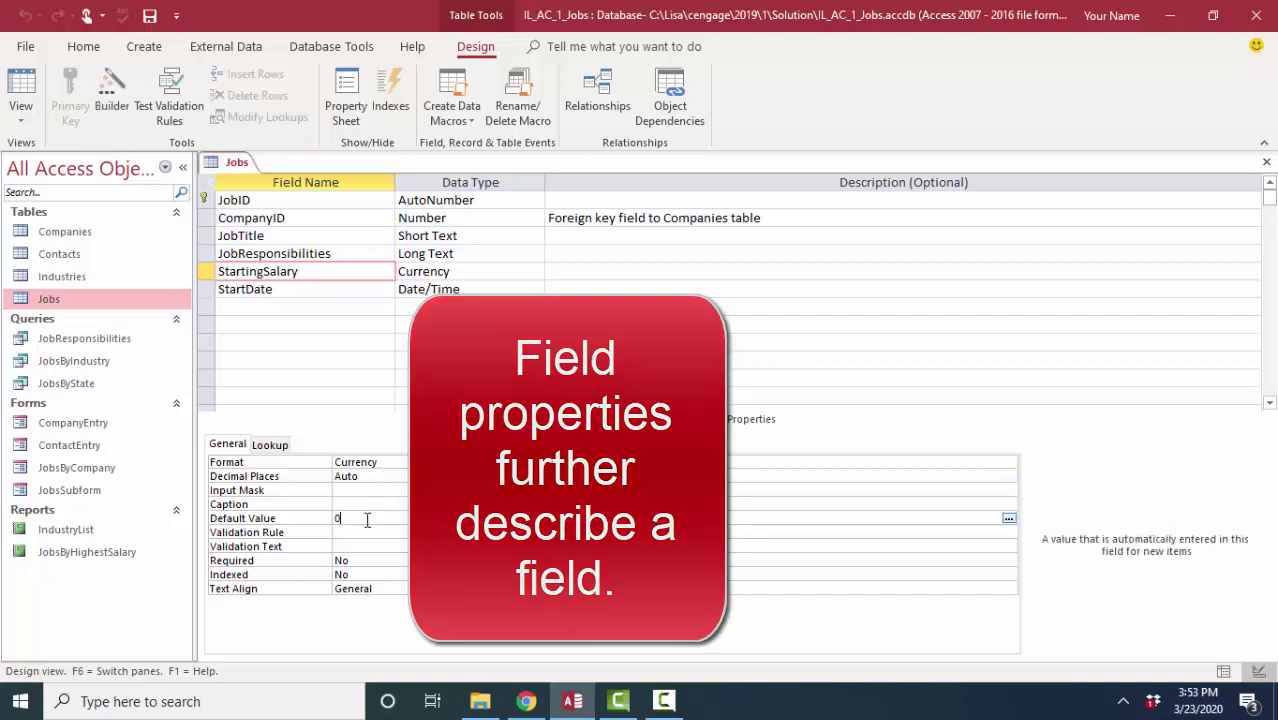
click(345, 491)
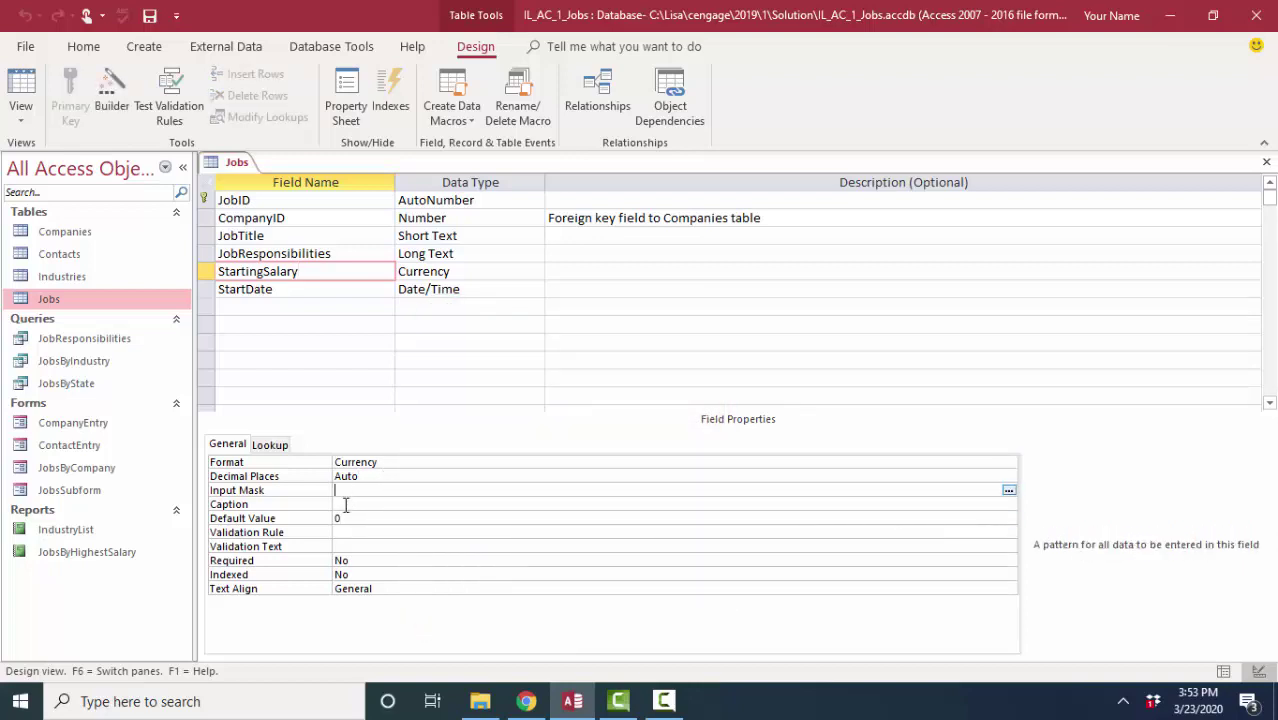
click(345, 504)
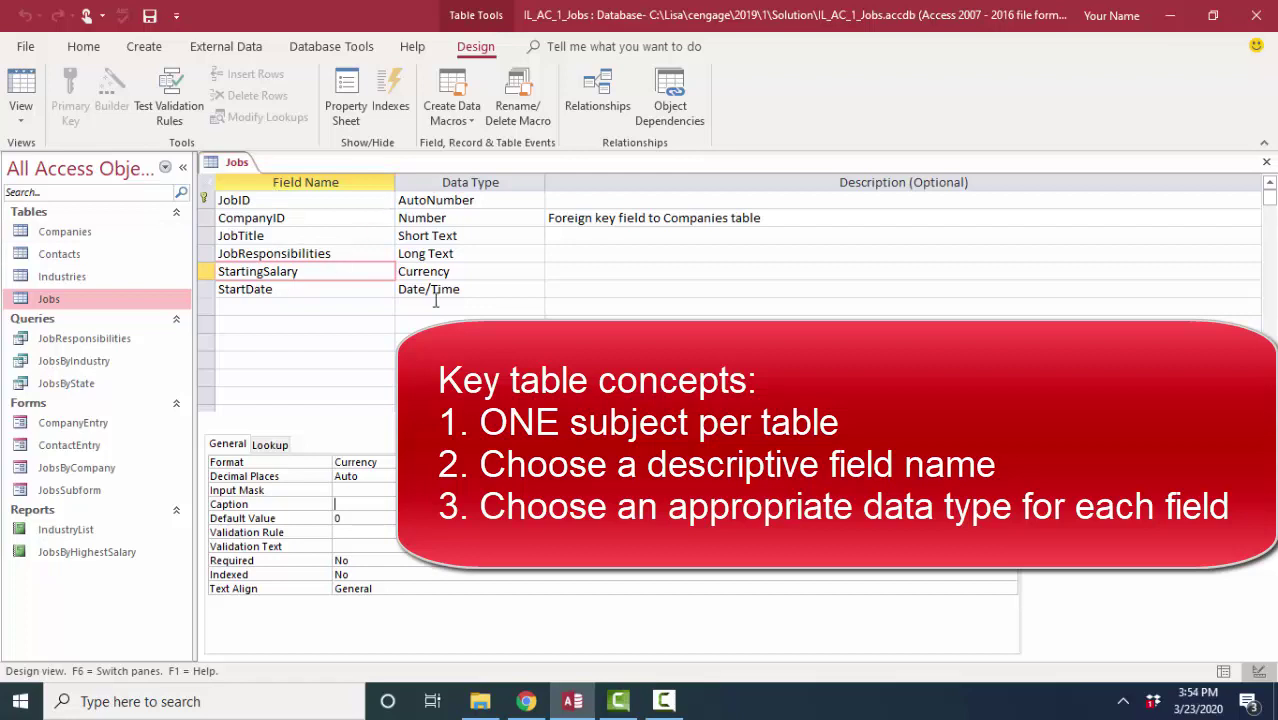
Return to Datasheet View, pick 3/24/2020 as the Associate Director record's StartDate, and commit the record
click(25, 88)
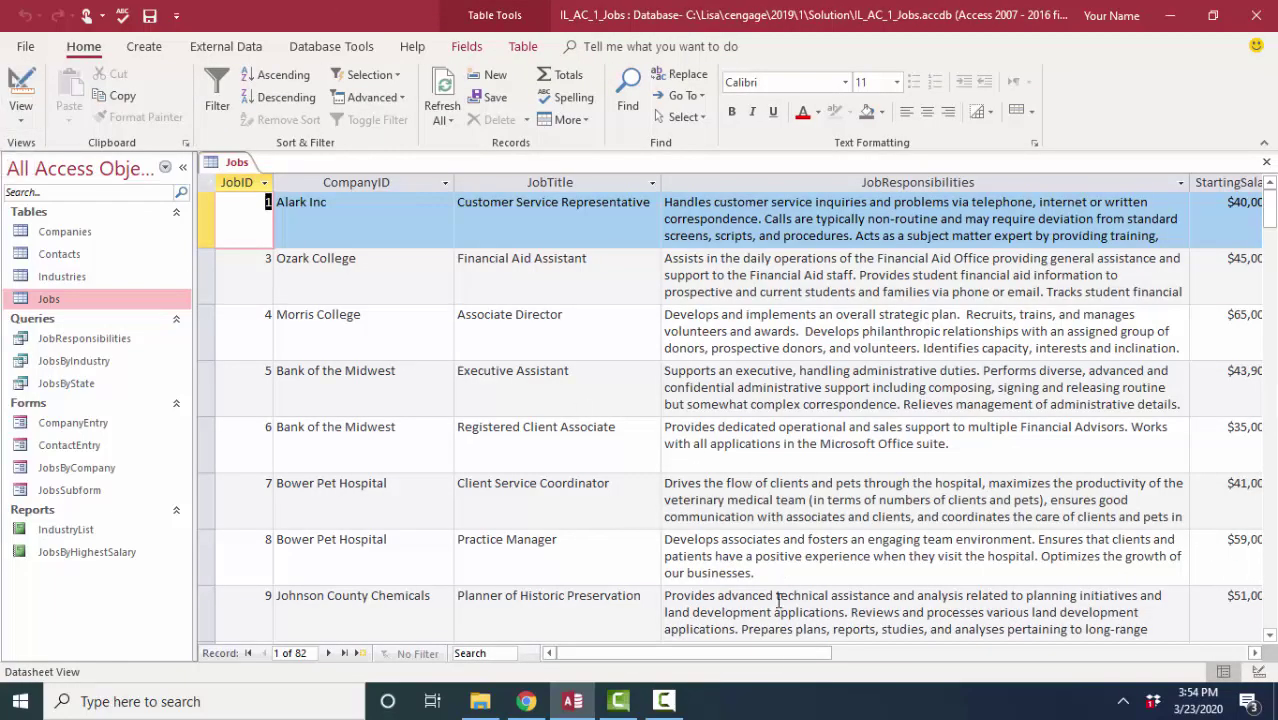
drag(800, 660, 921, 661)
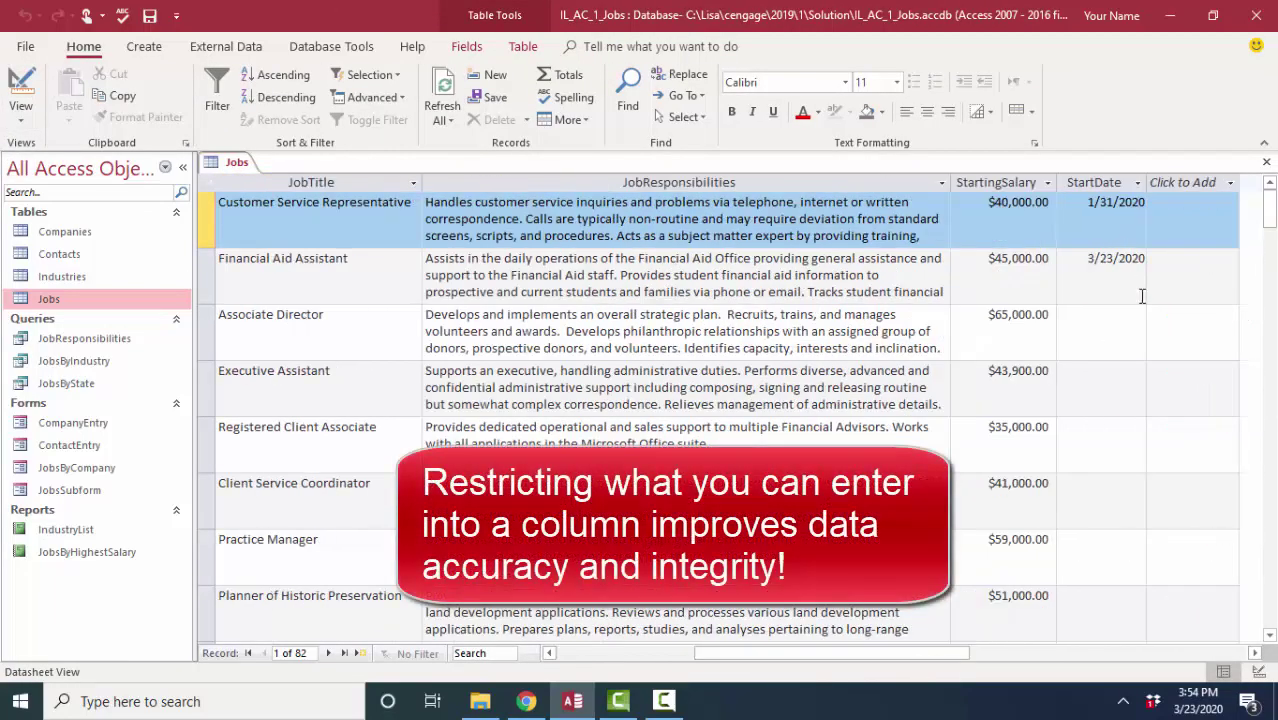
click(1135, 332)
click(1156, 316)
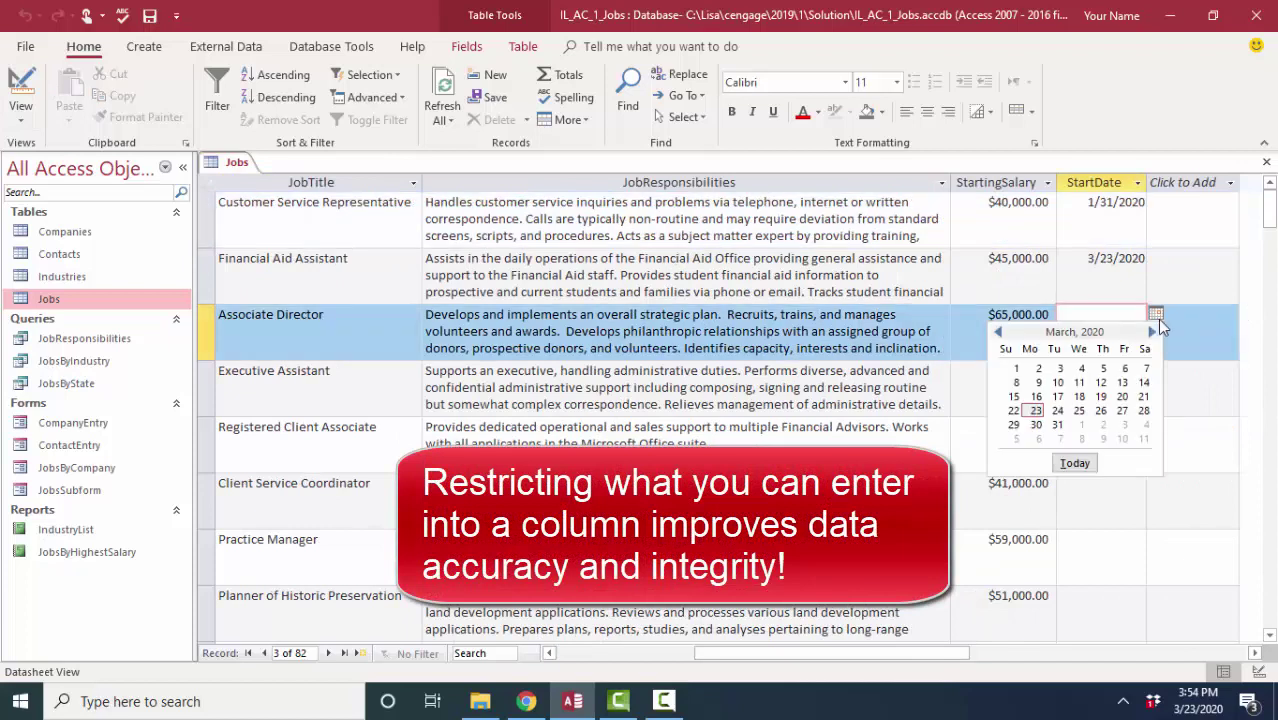
click(1056, 405)
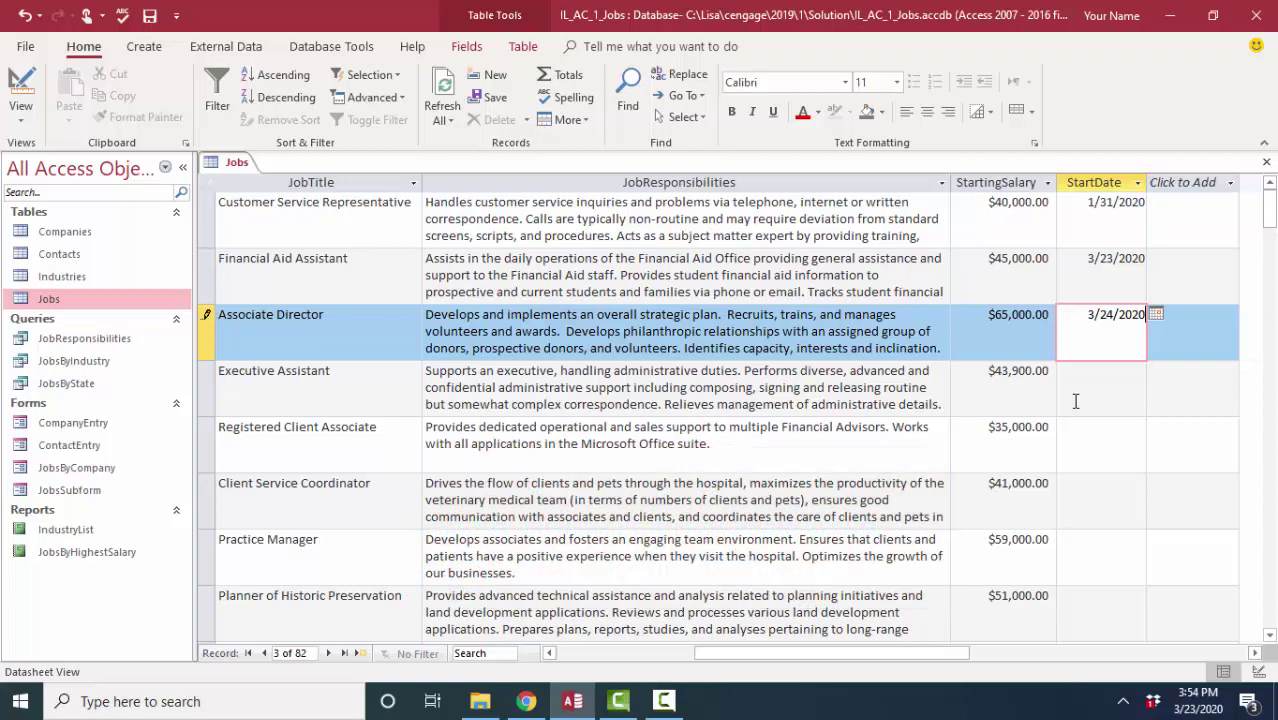
click(1101, 403)
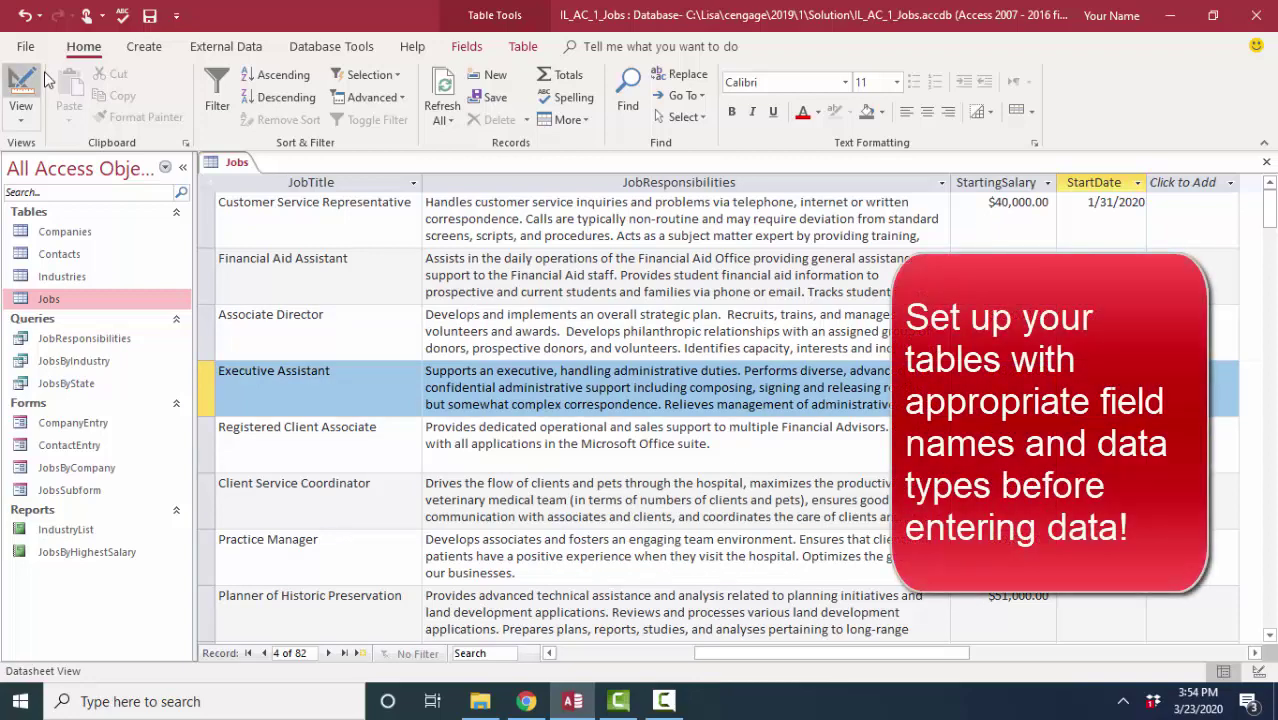
In Design View, try a space in the StartDate field name, and remove it again
click(17, 87)
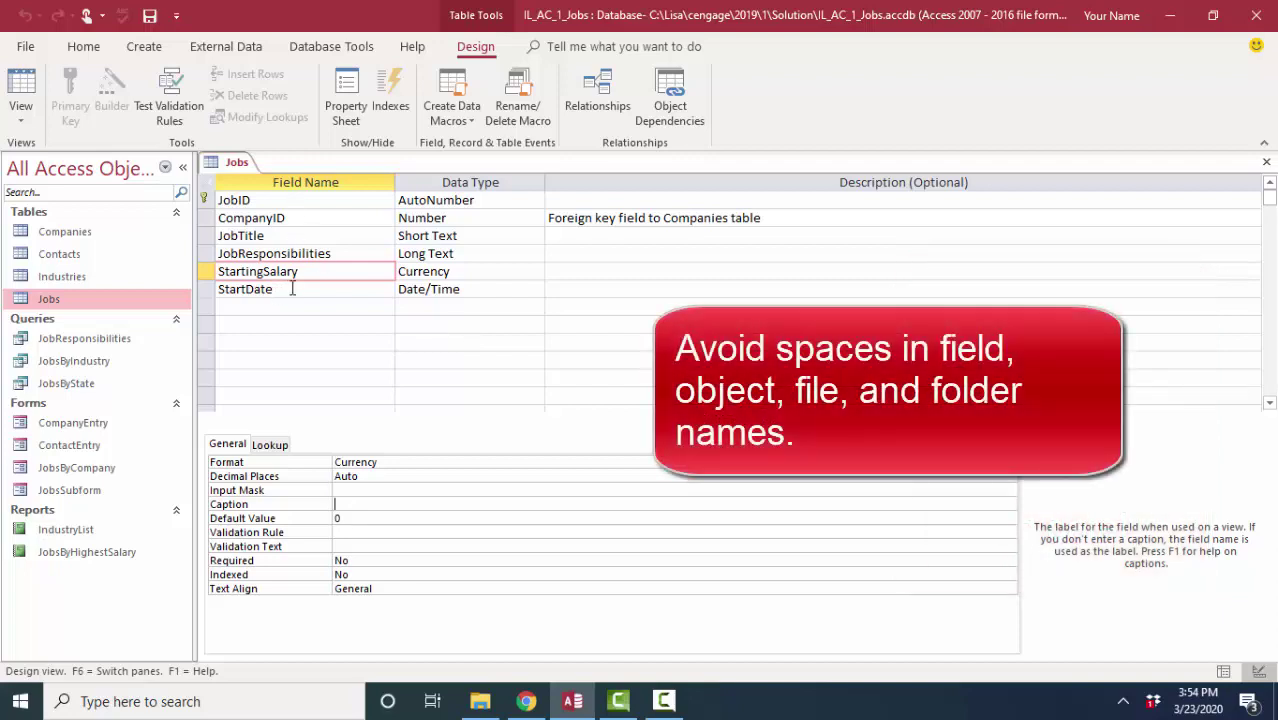
click(245, 289)
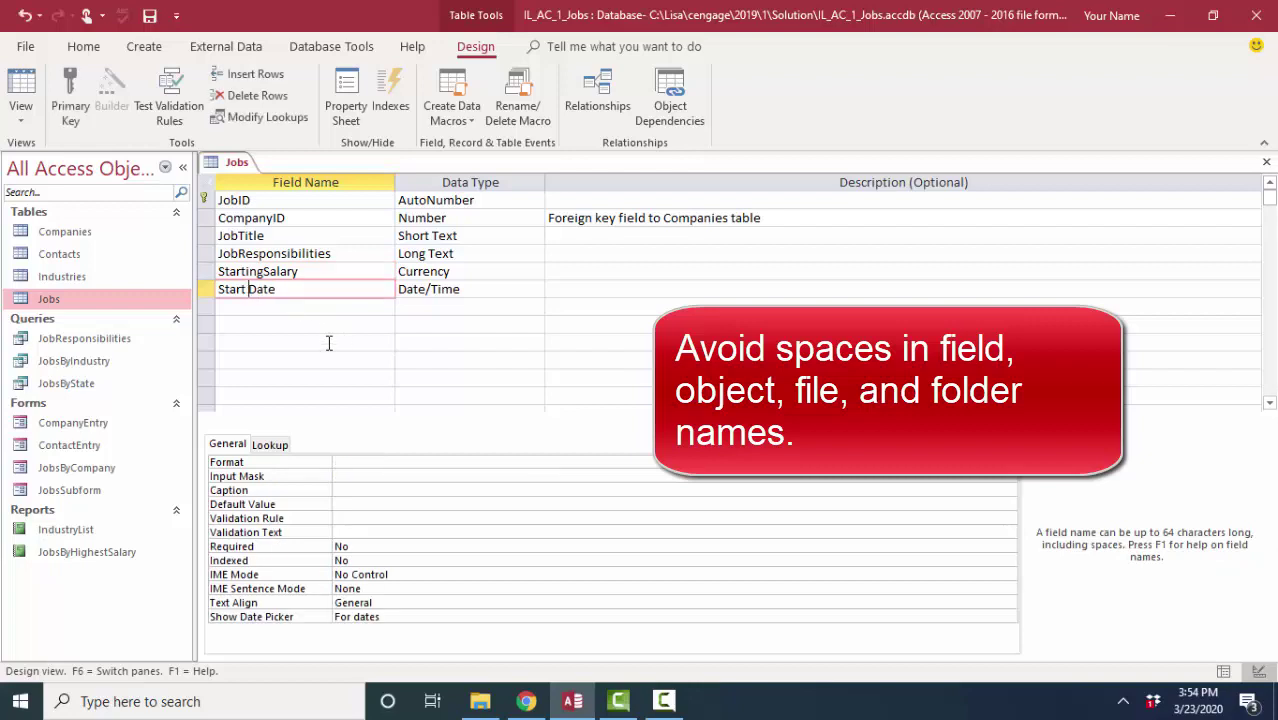
key(BackSpace)
click(318, 323)
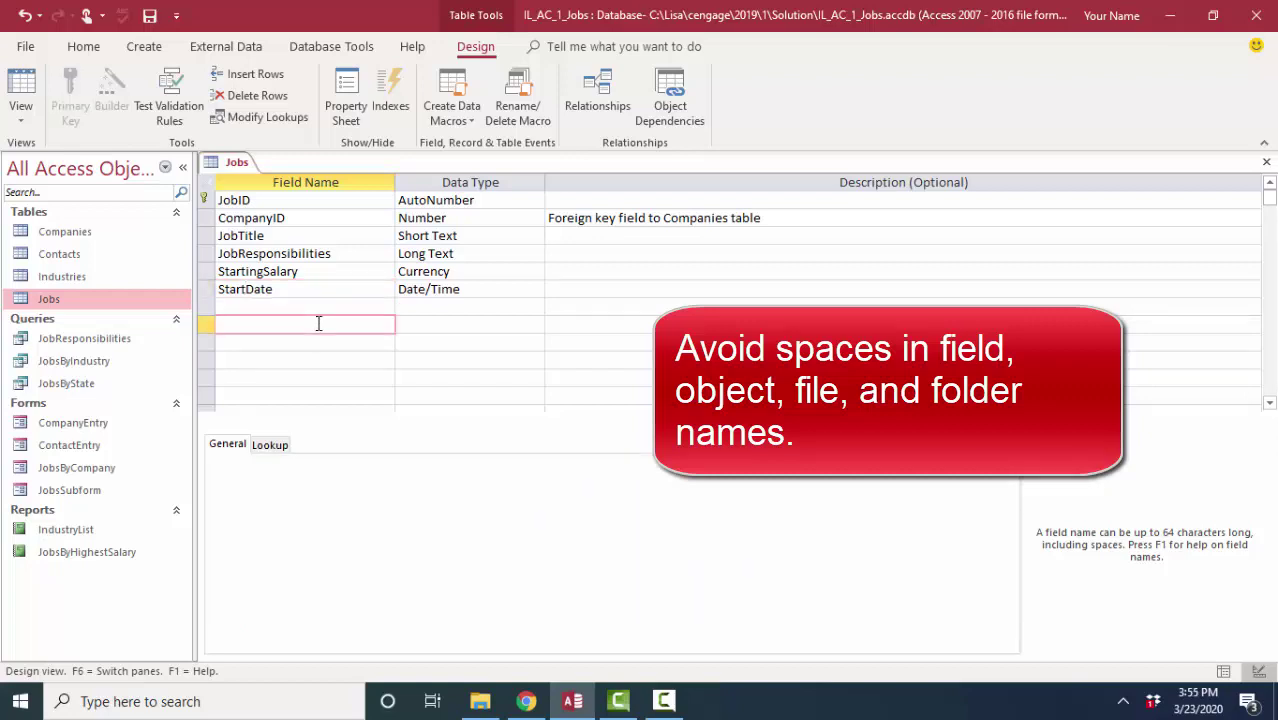
key(Up)
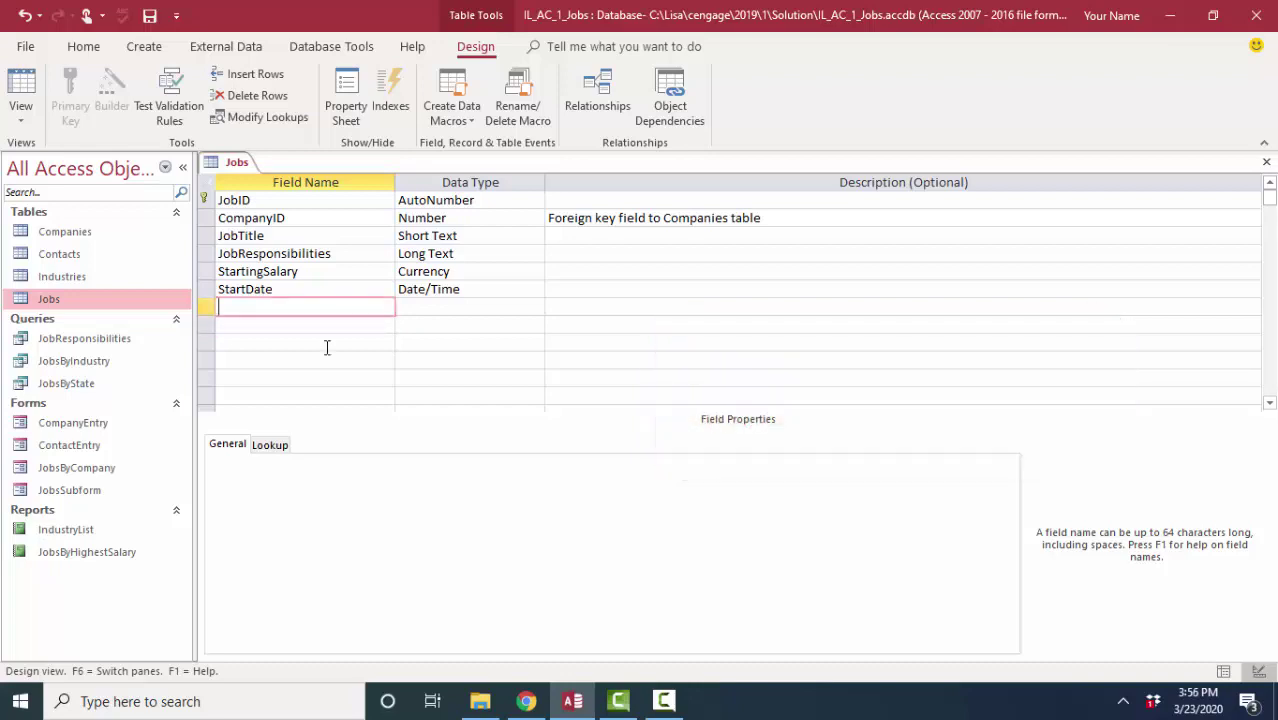